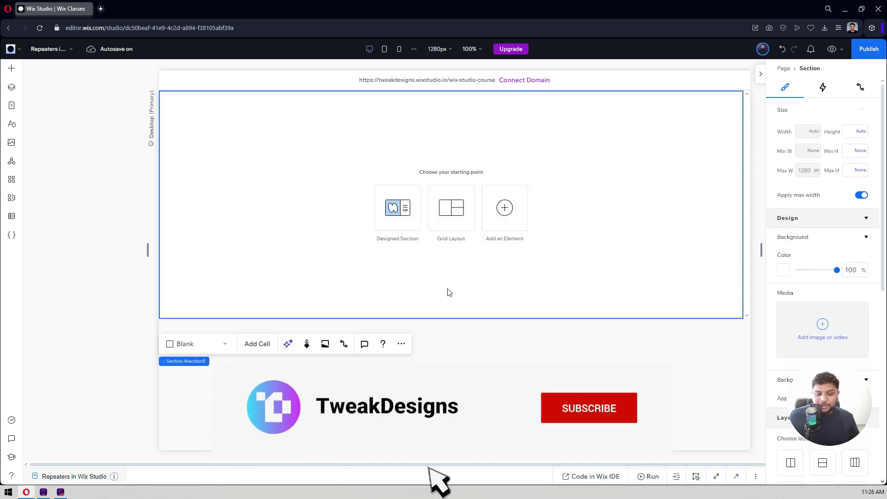
Step: Drag the minimal accordion (What we do, How we do it, What our clients say) into the empty section
{"action": "mouse_move", "coordinate": [457, 293]}
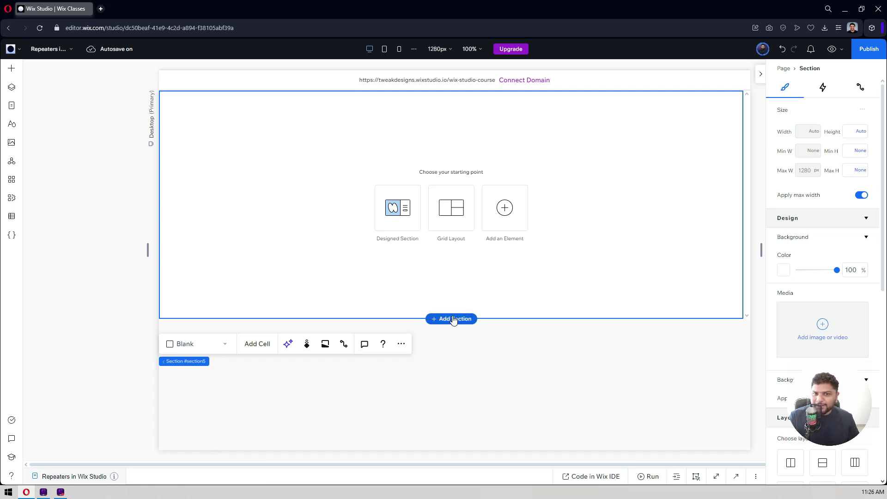
{"action": "left_click", "coordinate": [49, 113]}
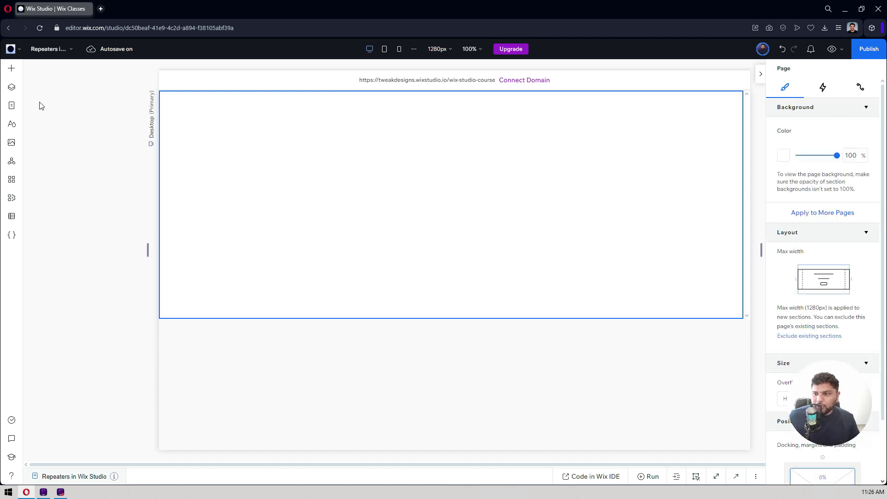
{"action": "left_click", "coordinate": [10, 74]}
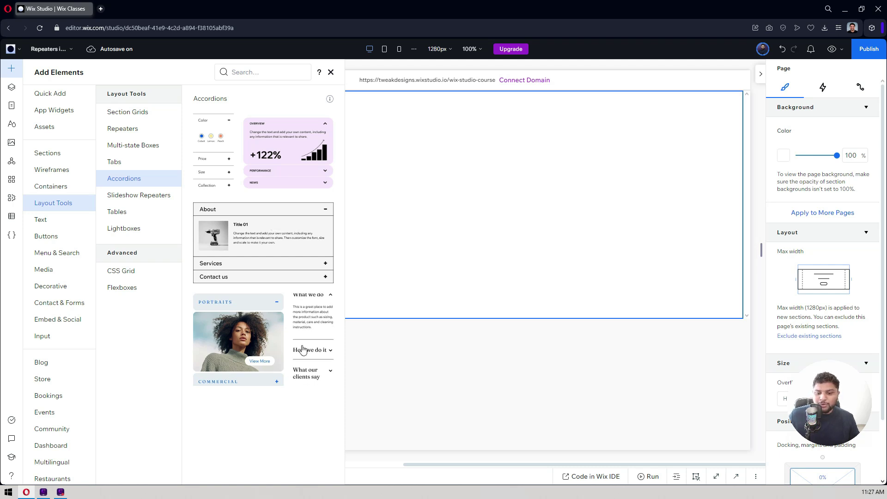
{"action": "left_click_drag", "start_coordinate": [313, 336], "coordinate": [400, 179]}
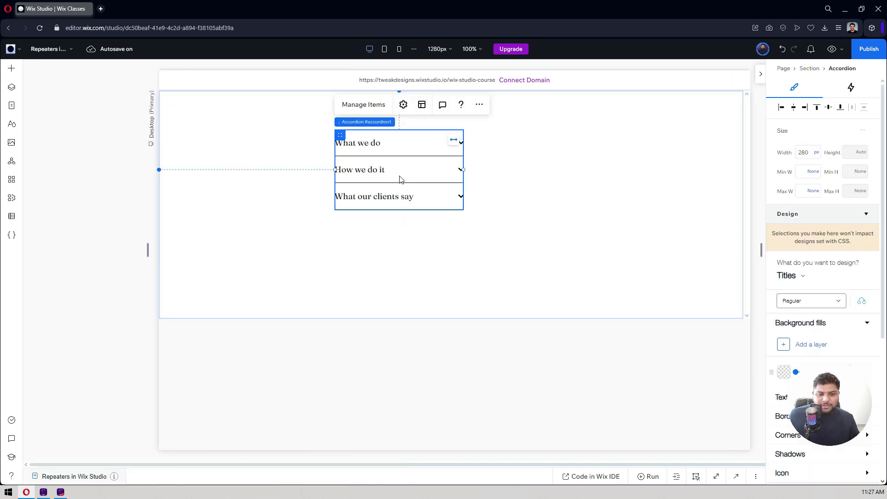
Step: Set the accordion width to 750 px and centre it horizontally and vertically
{"action": "left_click", "coordinate": [805, 152]}
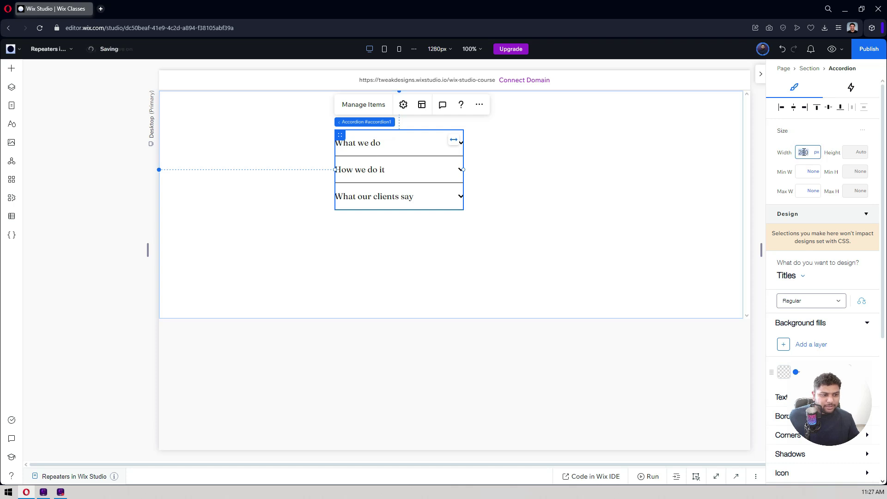
{"action": "type", "text": "750"}
{"action": "key", "text": "Return"}
{"action": "left_click", "coordinate": [793, 107]}
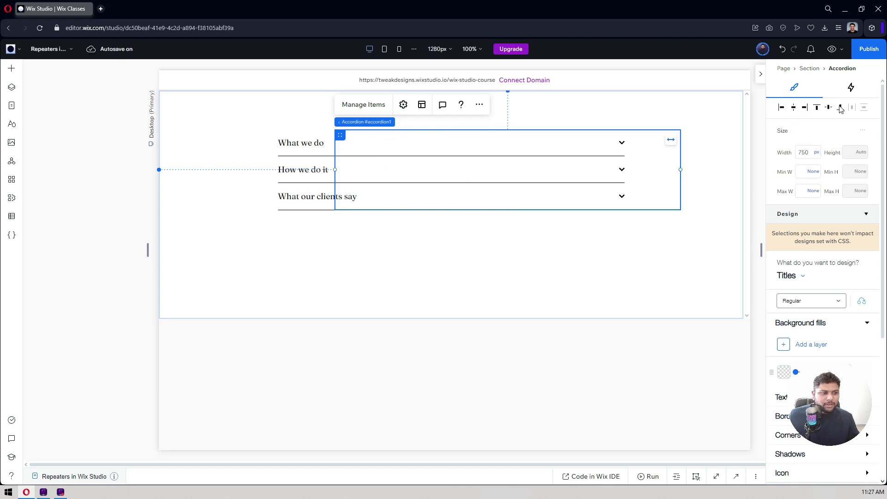
{"action": "left_click", "coordinate": [830, 108]}
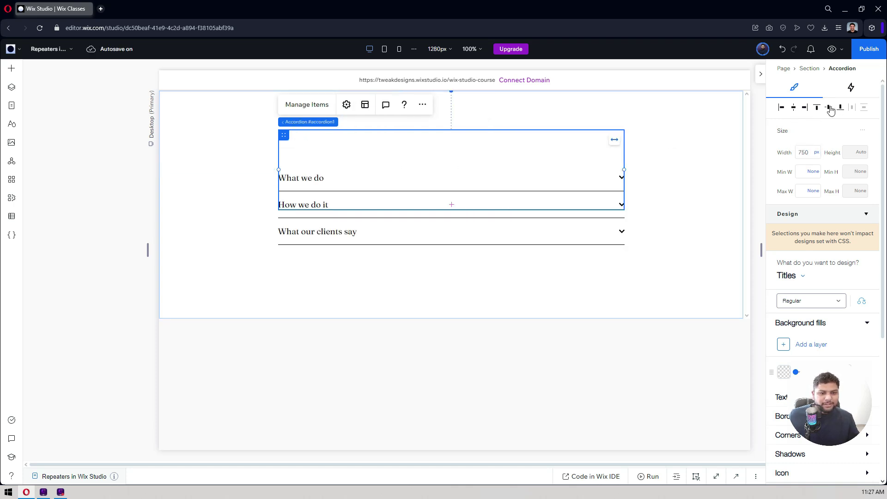
Step: Make the section taller and move the accordion into its upper part
{"action": "left_click", "coordinate": [414, 281]}
{"action": "left_click_drag", "start_coordinate": [497, 317], "coordinate": [498, 422]}
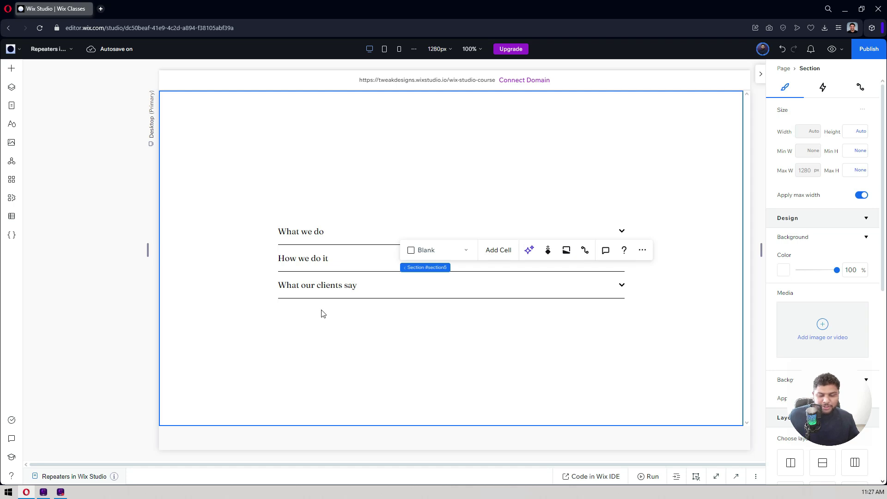
{"action": "left_click", "coordinate": [327, 260]}
{"action": "left_click_drag", "start_coordinate": [467, 250], "coordinate": [464, 187]}
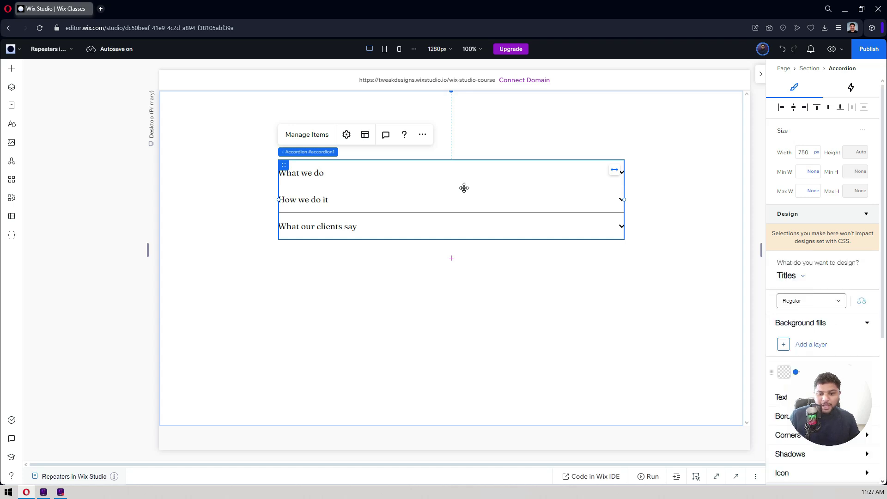
{"action": "left_click", "coordinate": [657, 236]}
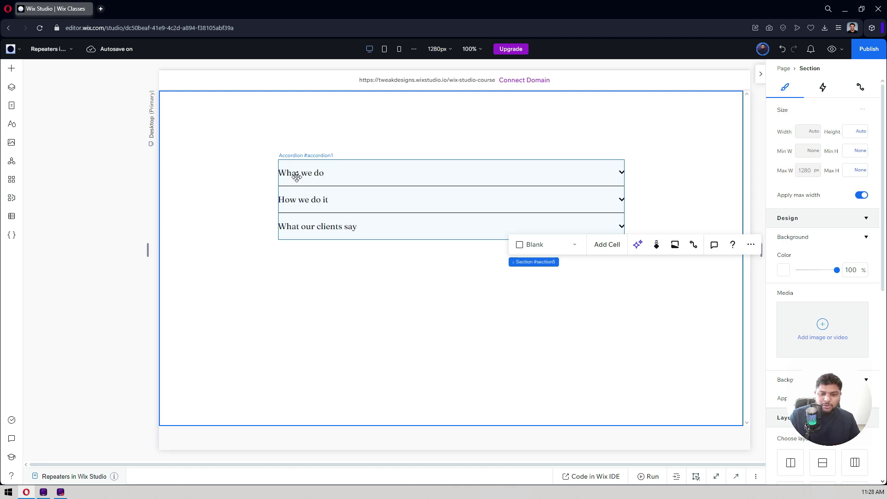
{"action": "left_click", "coordinate": [343, 186]}
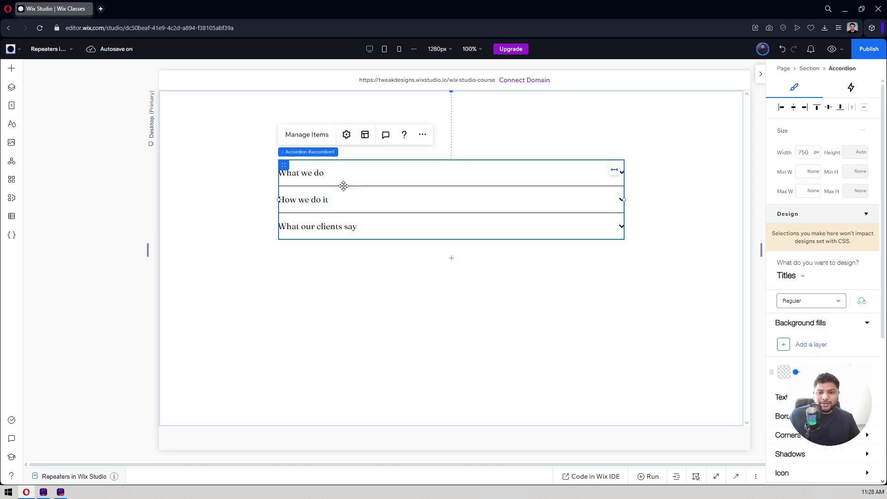
Step: Rename the first accordion item from 'What we do' to 'What we do for you'
{"action": "left_click", "coordinate": [313, 137]}
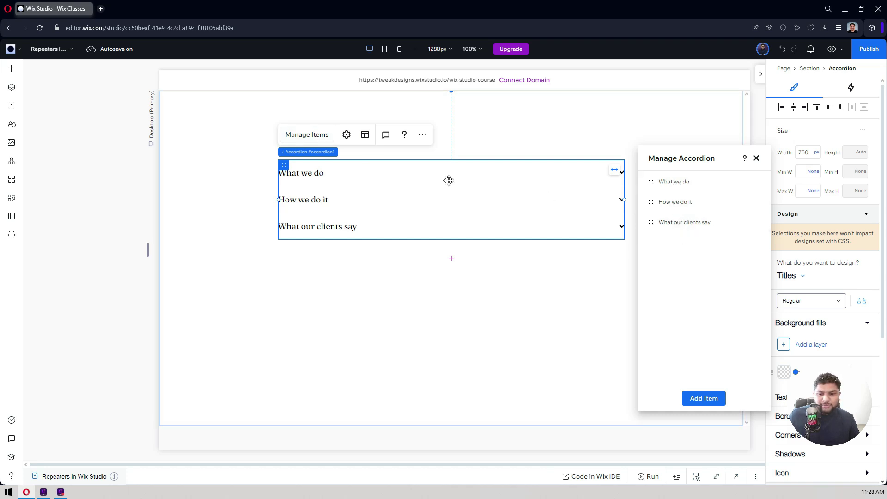
{"action": "double_click", "coordinate": [674, 181]}
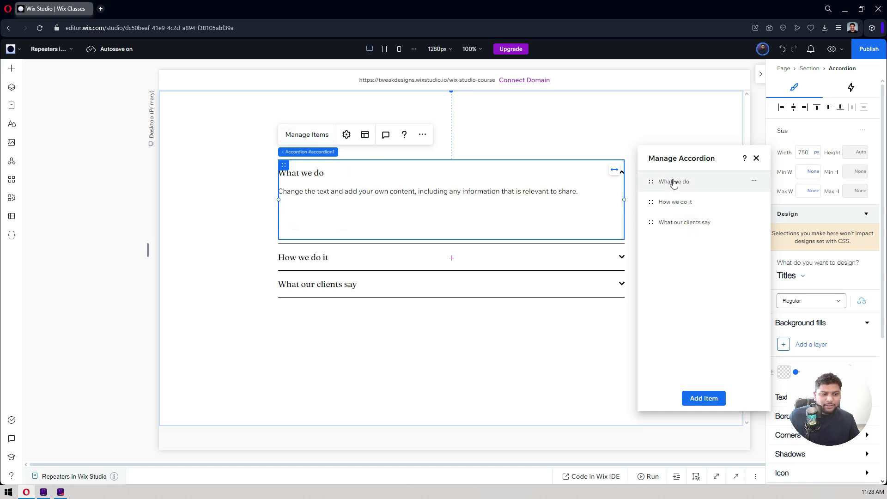
{"action": "key", "text": "End"}
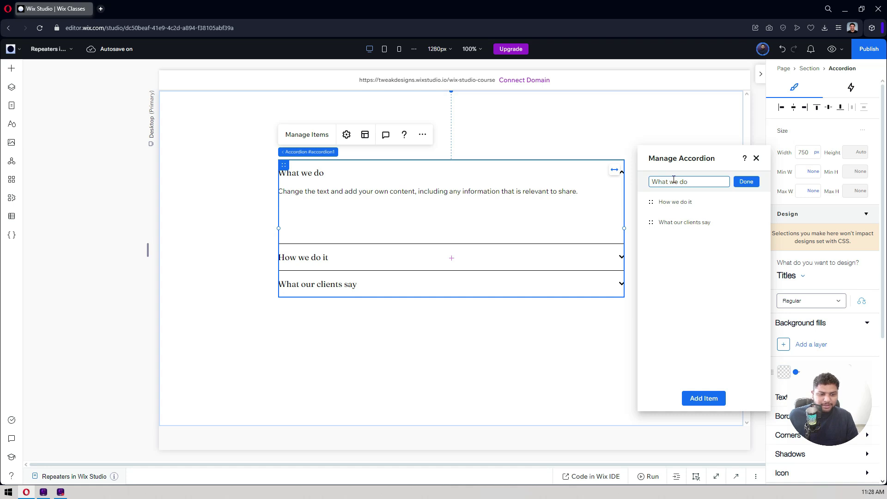
{"action": "type", "text": "fr"}
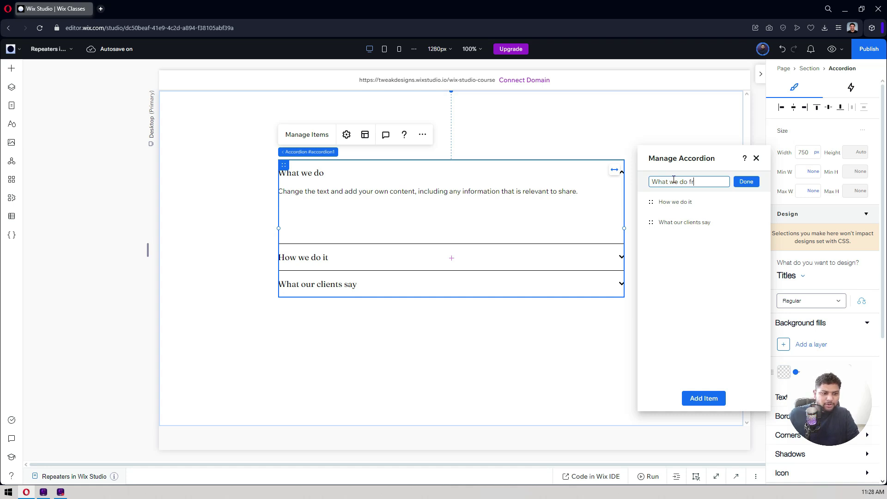
{"action": "key", "text": "BackSpace"}
{"action": "type", "text": "pr uy"}
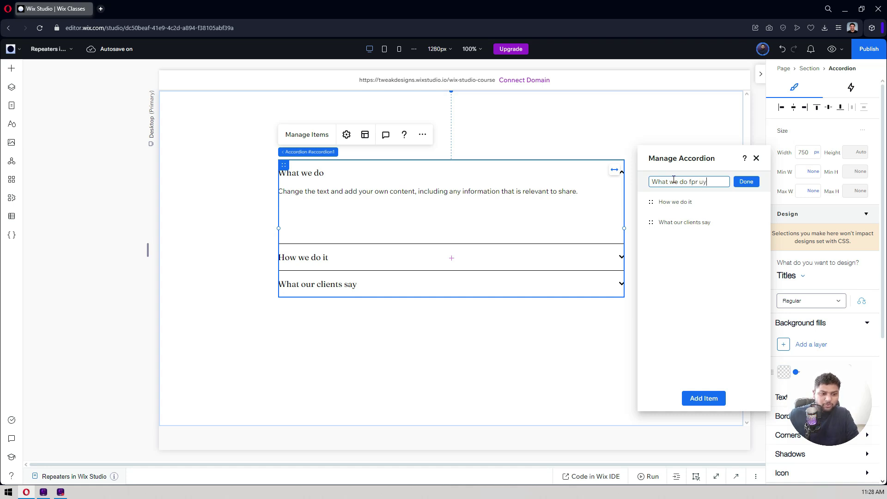
{"action": "key", "text": "BackSpace"}
{"action": "key", "text": "BackSpace"}
{"action": "key", "text": "BackSpace"}
{"action": "key", "text": "BackSpace"}
{"action": "key", "text": "BackSpace"}
{"action": "type", "text": "or you"}
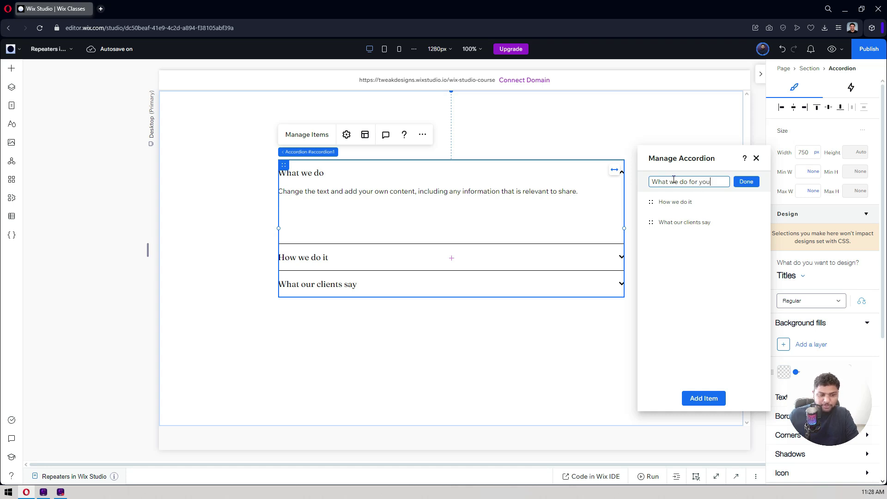
{"action": "key", "text": "Return"}
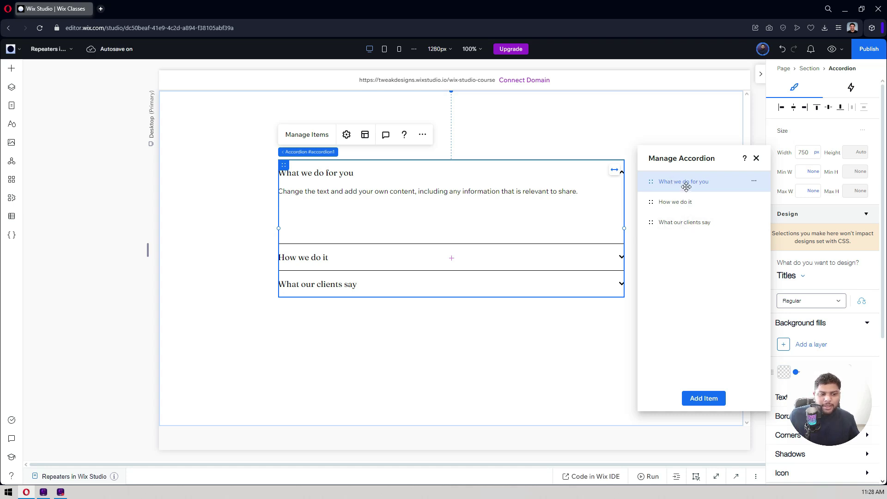
Step: Expand each accordion item and review the What our clients say options menu
{"action": "left_click", "coordinate": [677, 202]}
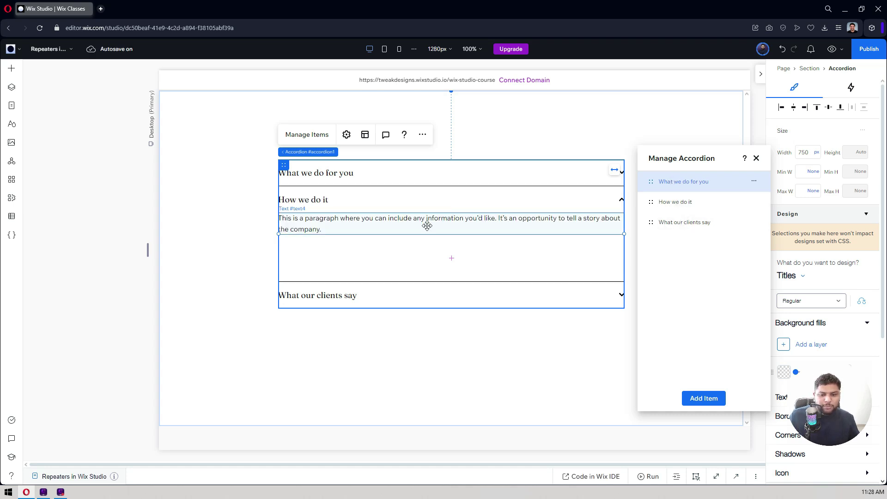
{"action": "left_click", "coordinate": [693, 227]}
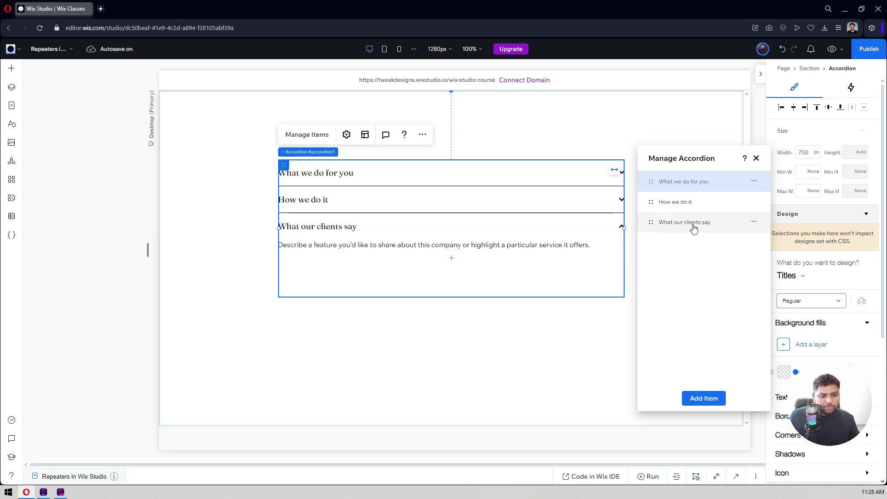
{"action": "left_click", "coordinate": [683, 204]}
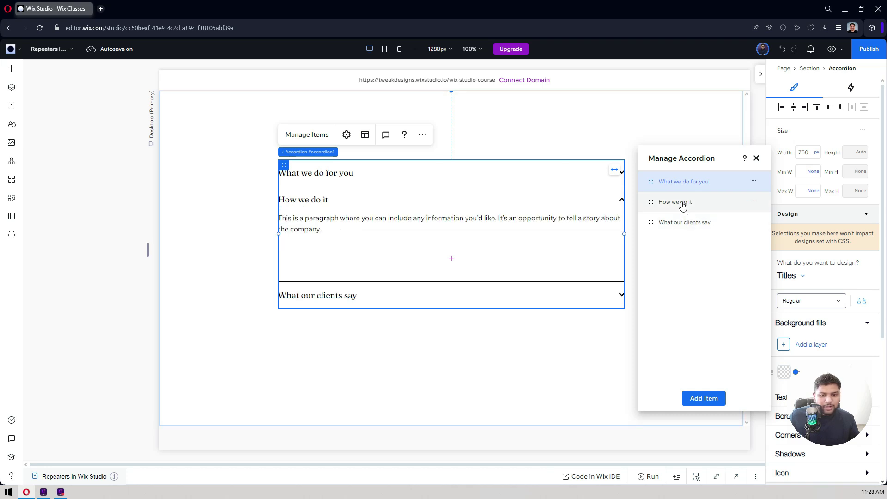
{"action": "left_click", "coordinate": [322, 199]}
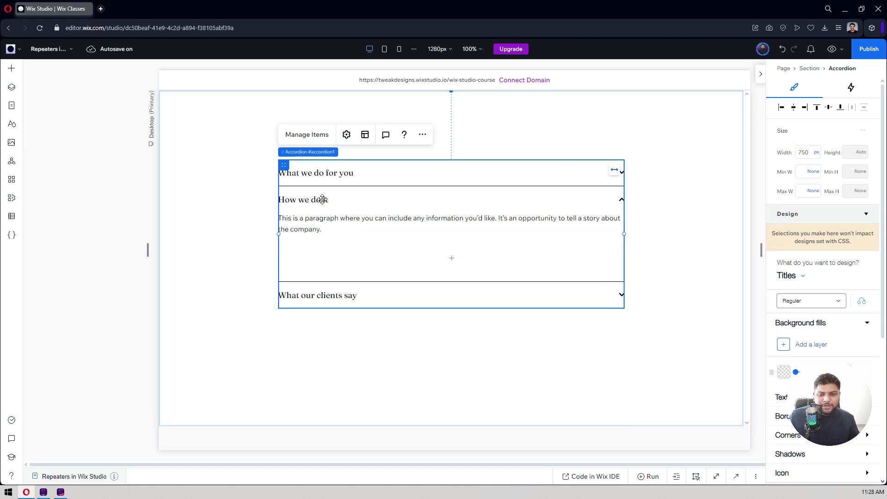
{"action": "left_click", "coordinate": [381, 221]}
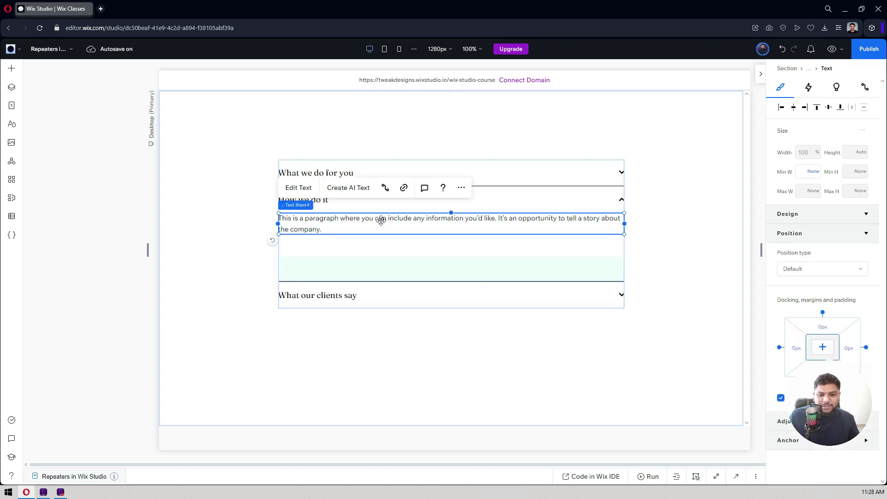
{"action": "left_click", "coordinate": [462, 191]}
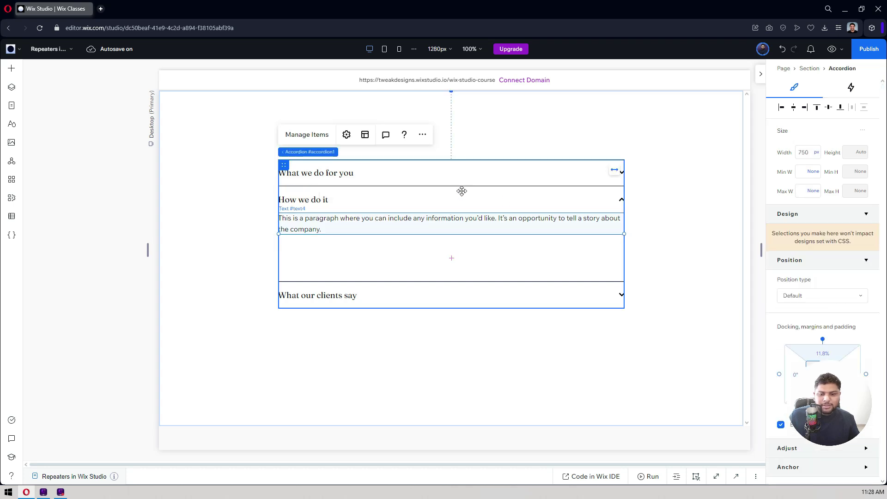
{"action": "left_click", "coordinate": [307, 134]}
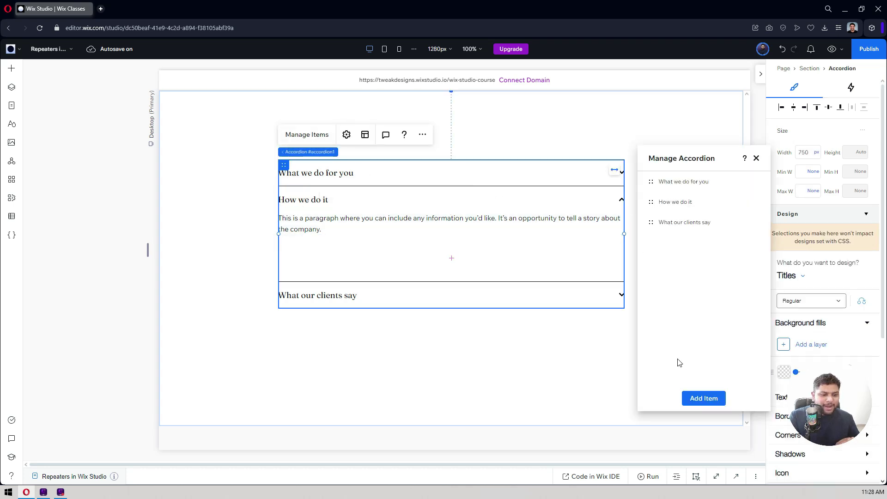
{"action": "left_click", "coordinate": [755, 224]}
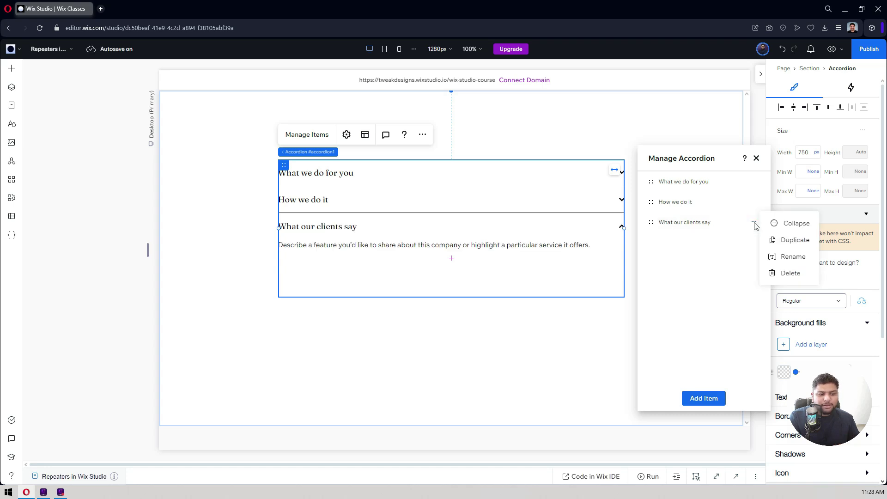
{"action": "left_click", "coordinate": [686, 281]}
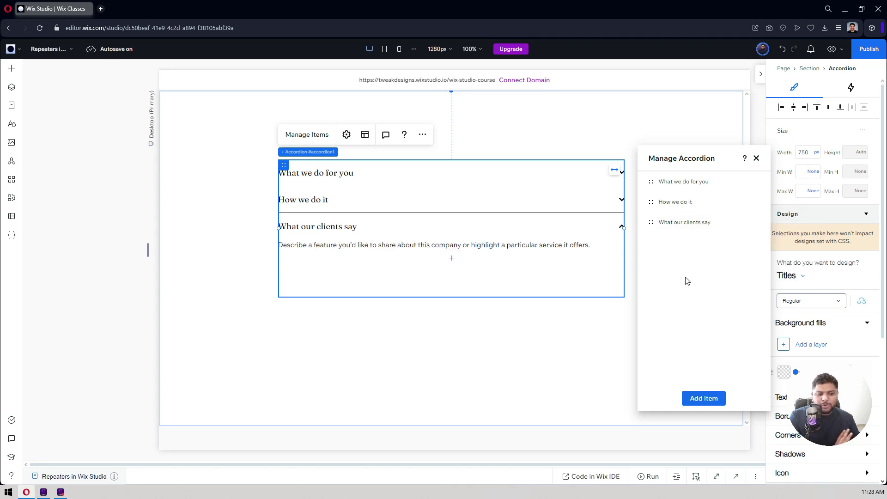
{"action": "left_click", "coordinate": [347, 136]}
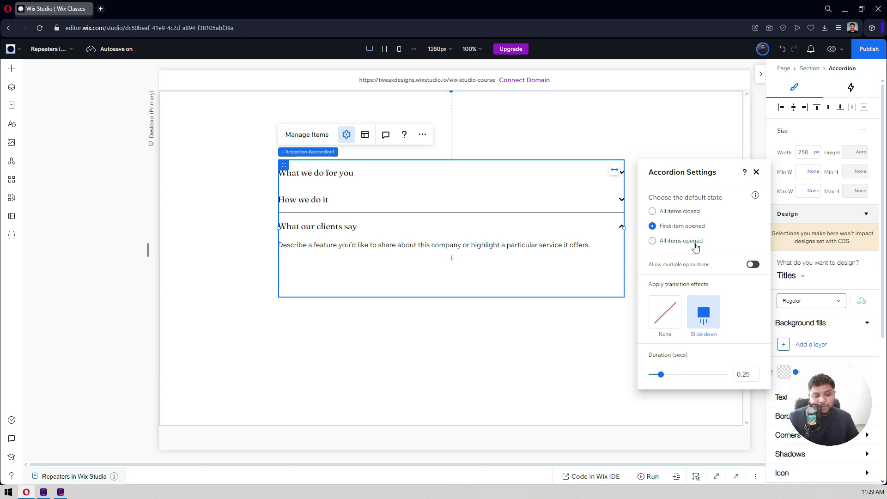
Step: Choose the Slide down opening transition and preview the site
{"action": "left_click", "coordinate": [712, 314]}
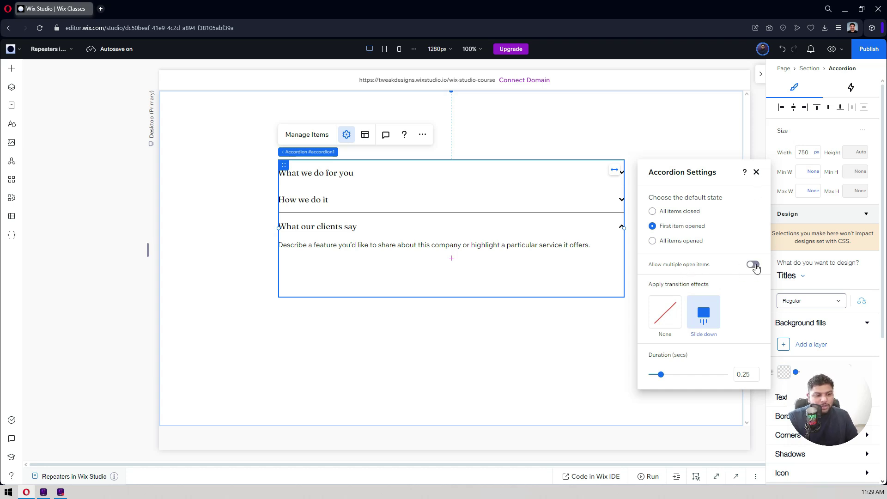
{"action": "left_click", "coordinate": [832, 52]}
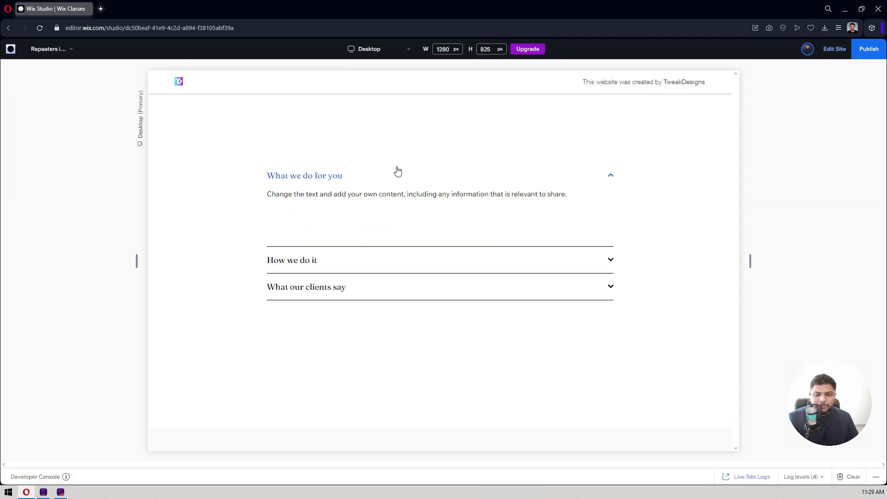
Step: Open each accordion item in preview, then return to the editor's Accordion Settings
{"action": "left_click", "coordinate": [366, 262]}
{"action": "left_click", "coordinate": [309, 299]}
{"action": "left_click", "coordinate": [333, 203]}
{"action": "left_click", "coordinate": [339, 185]}
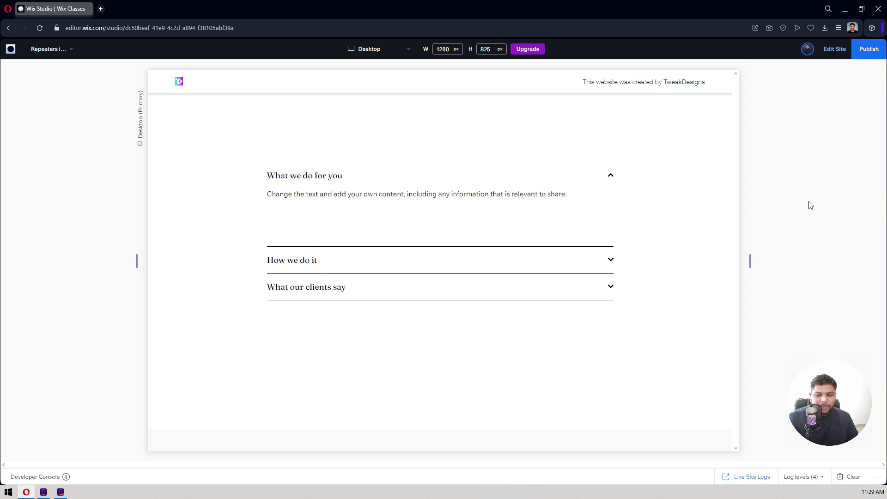
{"action": "left_click", "coordinate": [834, 49]}
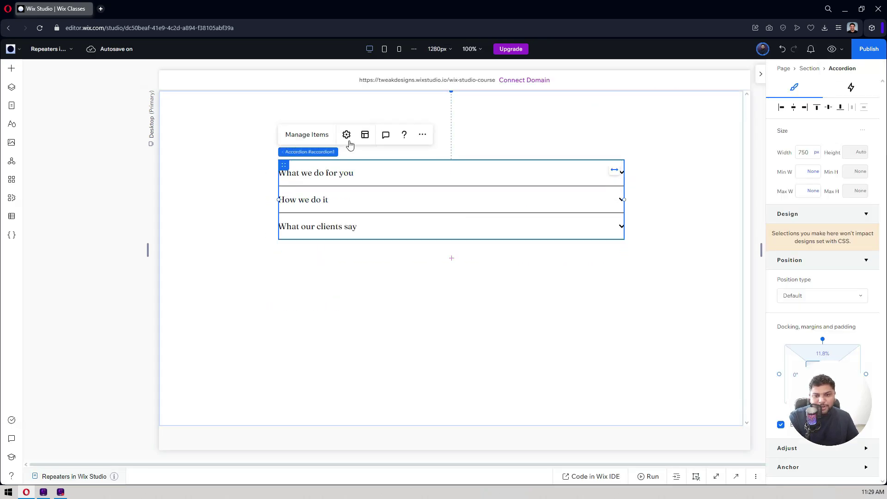
{"action": "left_click", "coordinate": [348, 138]}
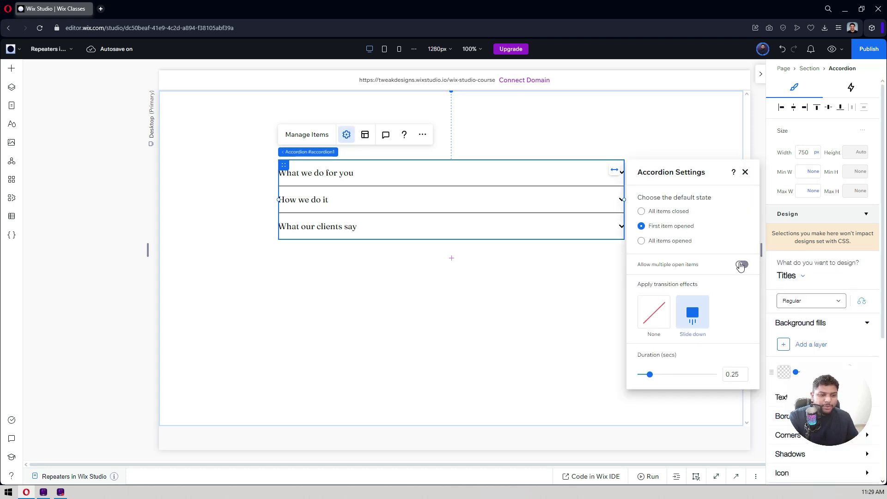
Step: Make all items start closed, then confirm in preview that several items open together
{"action": "left_click", "coordinate": [673, 213]}
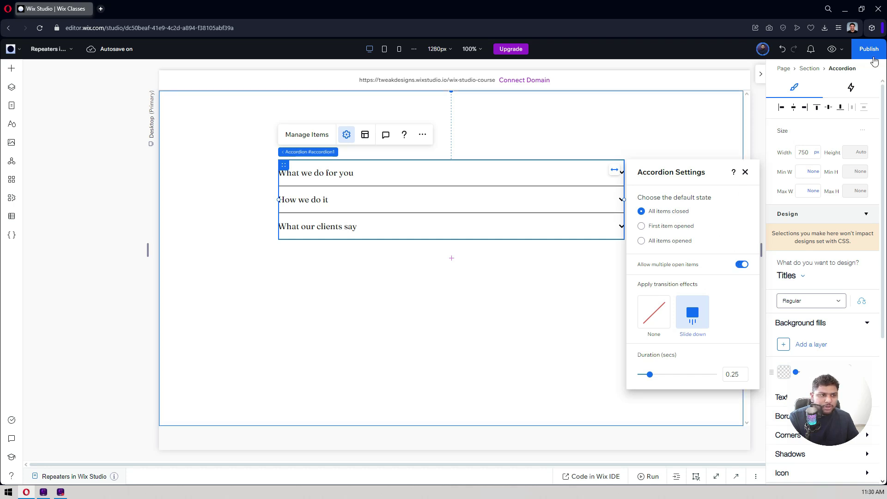
{"action": "left_click", "coordinate": [832, 50]}
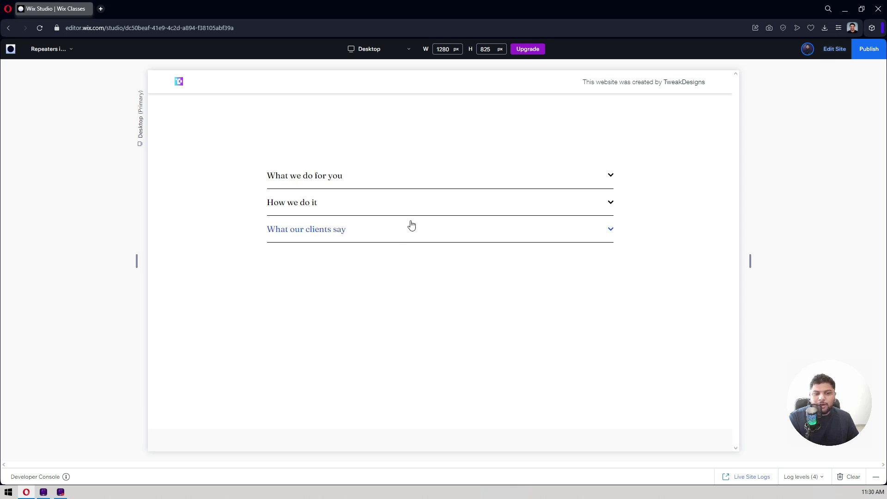
{"action": "left_click", "coordinate": [351, 179]}
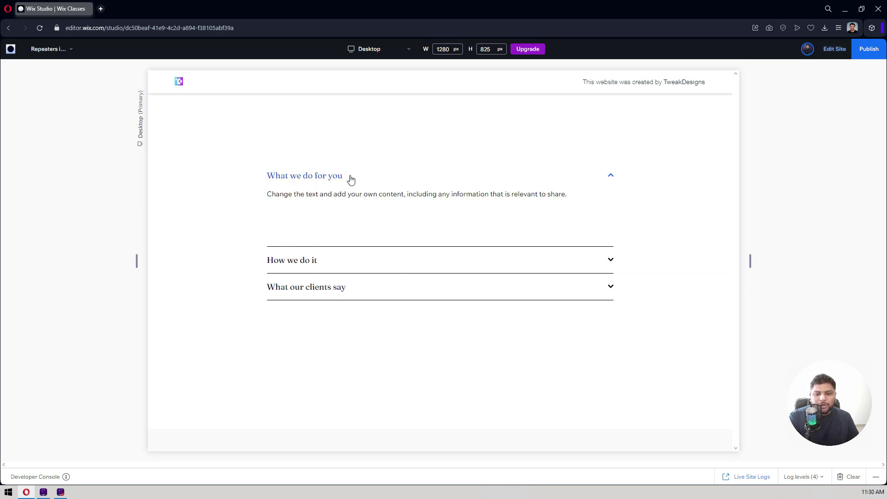
{"action": "left_click", "coordinate": [347, 260]}
{"action": "left_click", "coordinate": [330, 357]}
{"action": "left_click", "coordinate": [373, 260]}
{"action": "left_click", "coordinate": [376, 184]}
{"action": "left_click", "coordinate": [369, 230]}
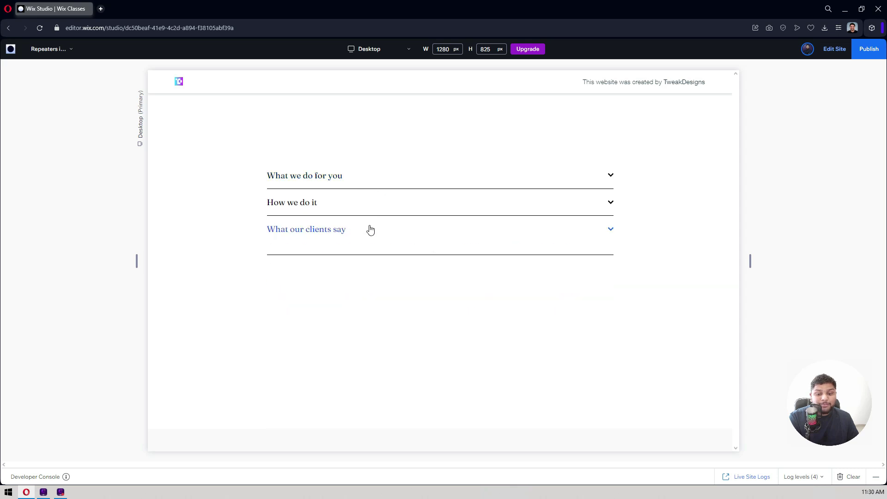
{"action": "left_click", "coordinate": [848, 54]}
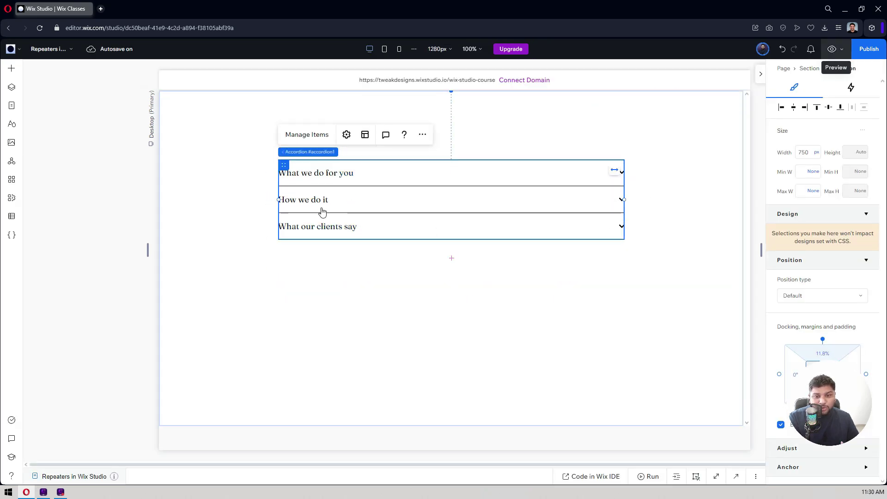
Step: Give the accordion items plus icons positioned on the right
{"action": "left_click", "coordinate": [365, 135]}
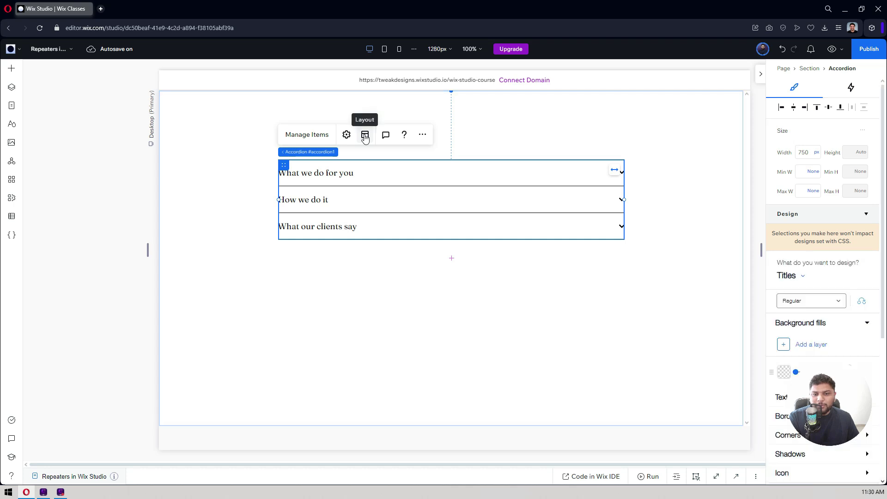
{"action": "left_click", "coordinate": [365, 135]}
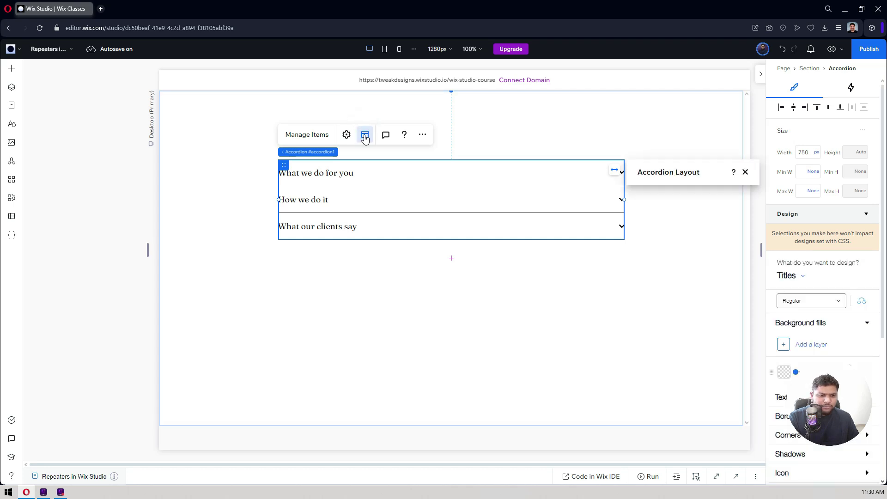
{"action": "left_click", "coordinate": [670, 211]}
{"action": "left_click", "coordinate": [722, 218]}
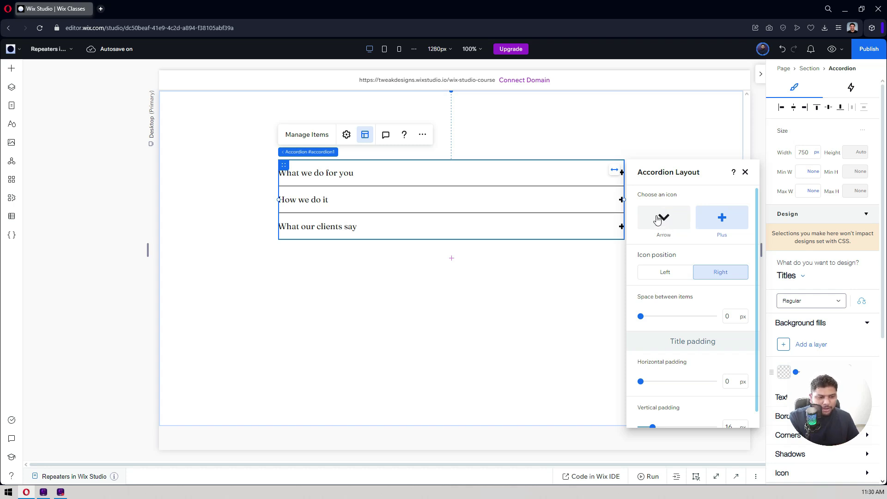
{"action": "scroll", "coordinate": [687, 251], "scroll_direction": "down", "scroll_amount": 1}
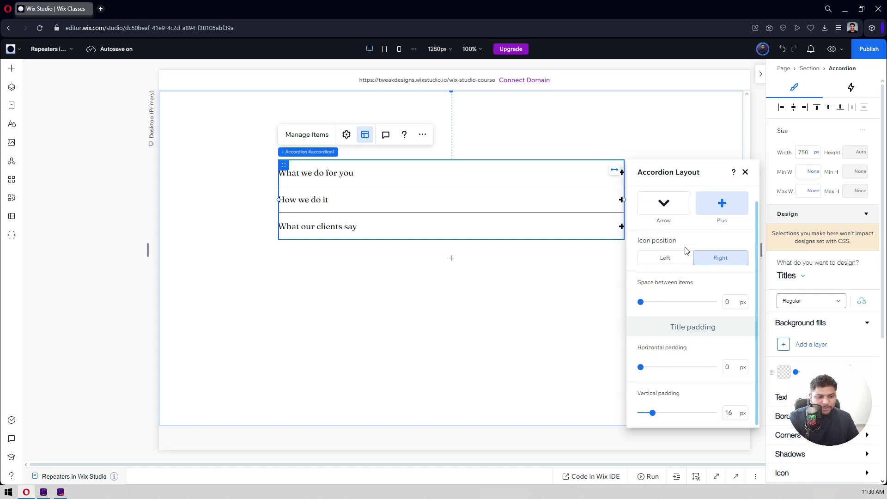
{"action": "left_click", "coordinate": [668, 260]}
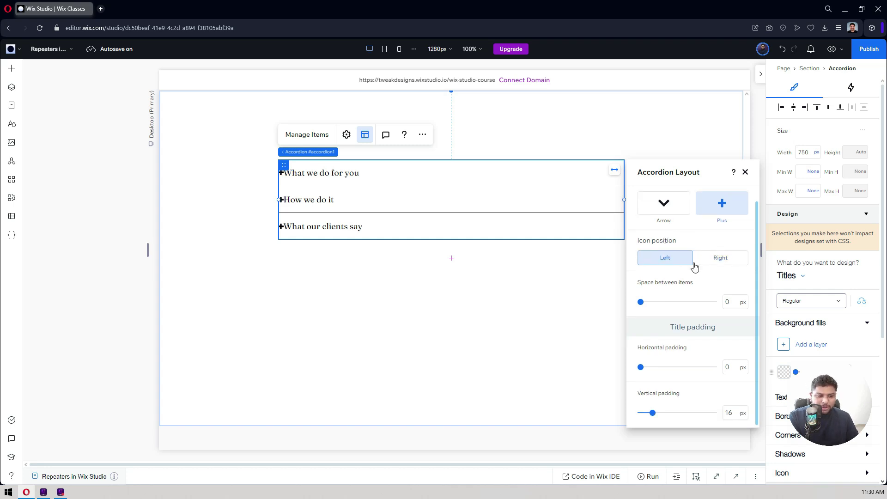
{"action": "left_click", "coordinate": [710, 262]}
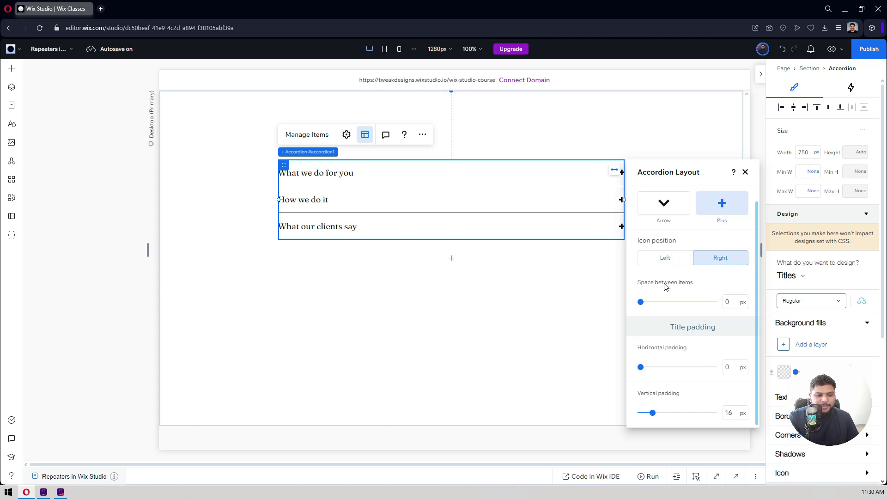
Step: Set 0 px space between items and 16 px horizontal and vertical title padding
{"action": "left_click", "coordinate": [735, 303]}
{"action": "type", "text": "1"}
{"action": "key", "text": "BackSpace"}
{"action": "type", "text": "0"}
{"action": "key", "text": "Return"}
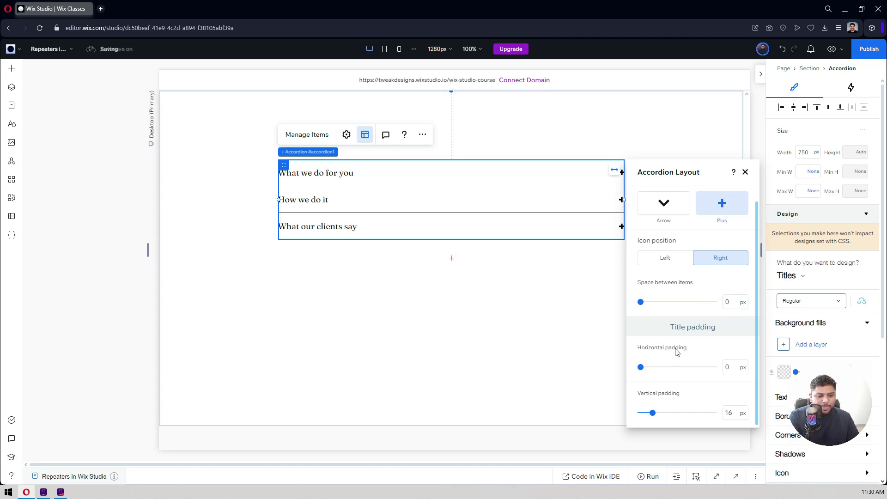
{"action": "left_click", "coordinate": [727, 367]}
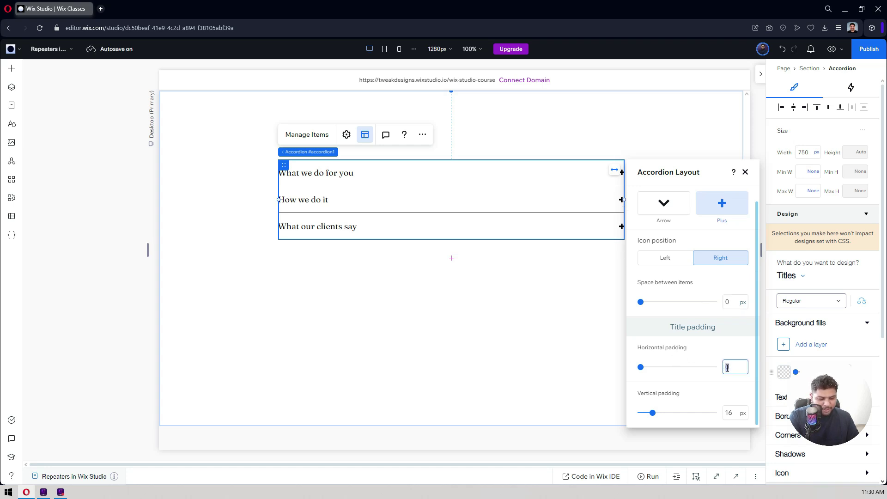
{"action": "type", "text": "16"}
{"action": "left_click", "coordinate": [697, 329]}
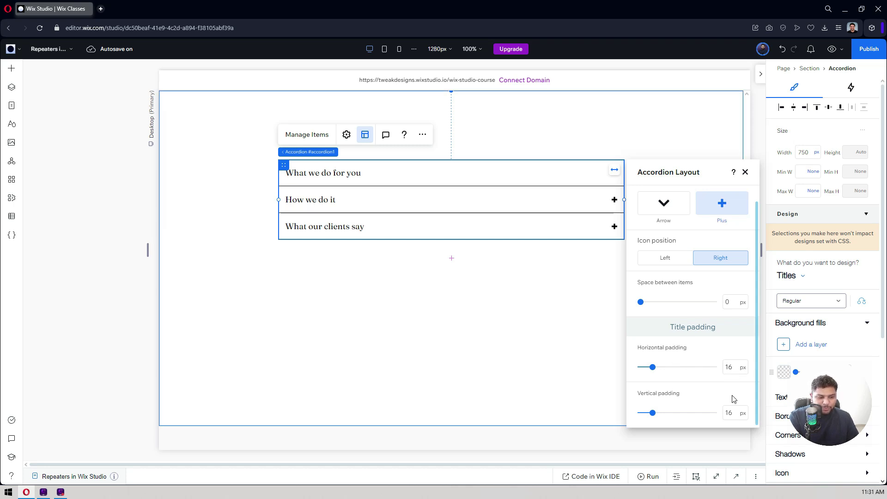
{"action": "left_click", "coordinate": [734, 411]}
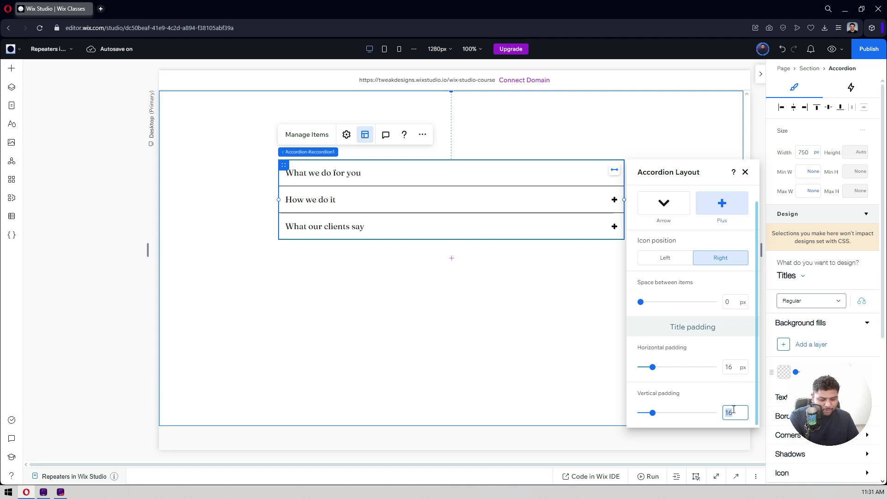
{"action": "type", "text": "0"}
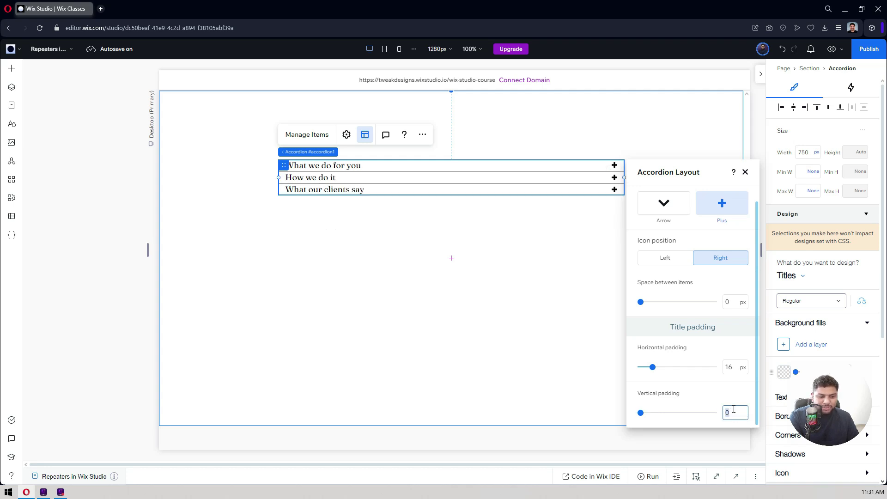
{"action": "type", "text": "16"}
{"action": "key", "text": "Return"}
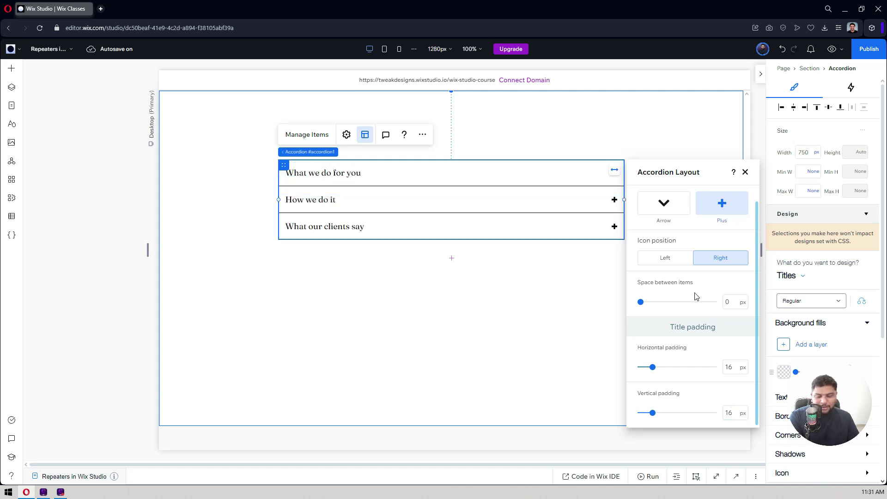
{"action": "left_click", "coordinate": [745, 173]}
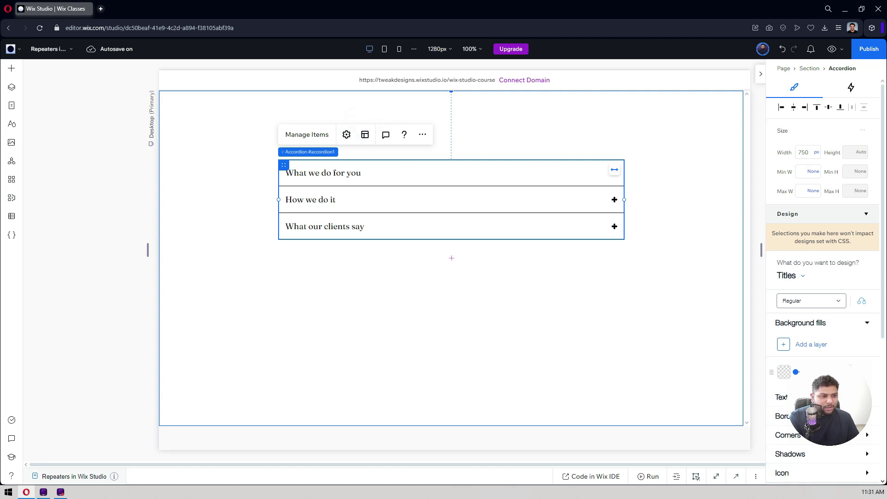
Step: Apply the Heading 6 text style (22 px) to the accordion titles
{"action": "scroll", "coordinate": [845, 162], "scroll_direction": "down", "scroll_amount": 3}
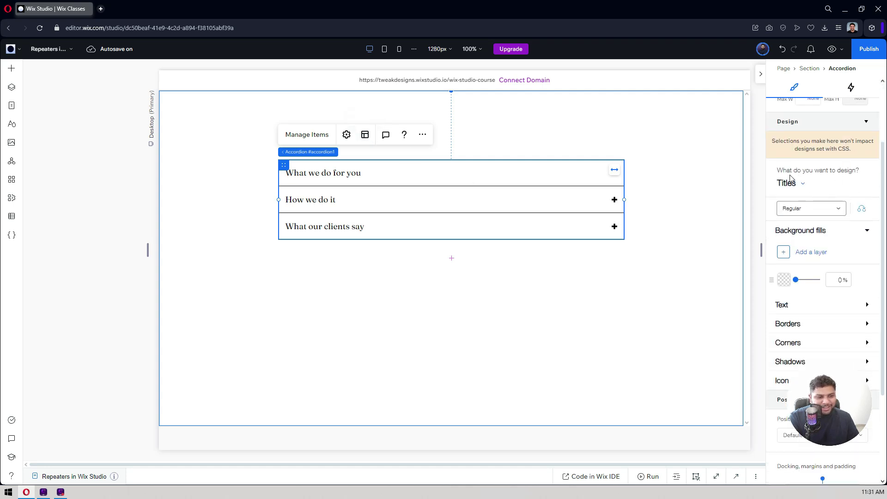
{"action": "left_click", "coordinate": [792, 185]}
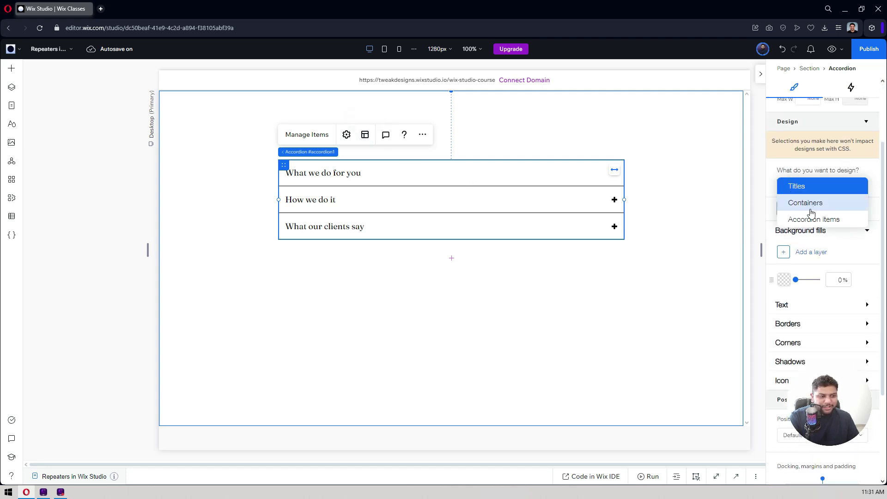
{"action": "left_click", "coordinate": [800, 189]}
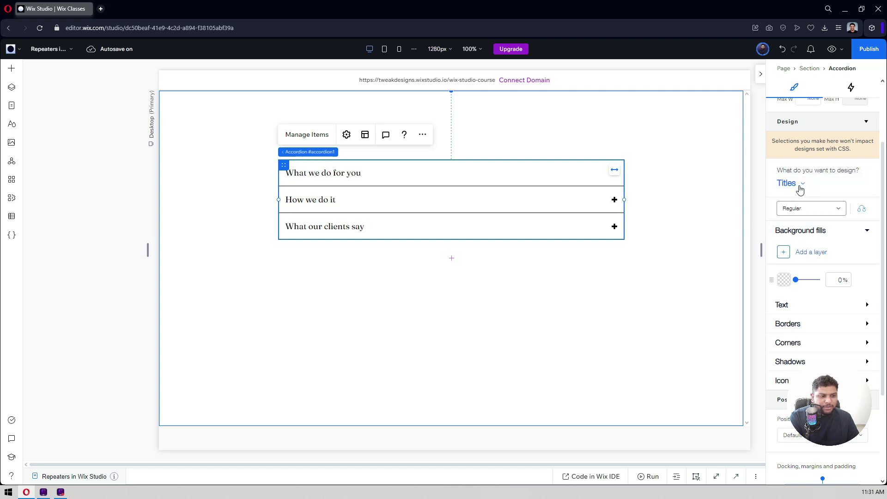
{"action": "scroll", "coordinate": [813, 180], "scroll_direction": "down", "scroll_amount": 2}
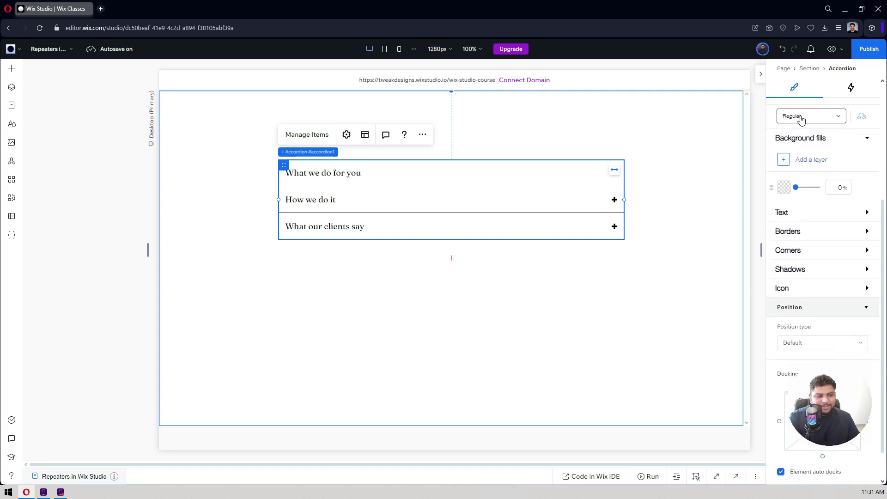
{"action": "left_click", "coordinate": [783, 216]}
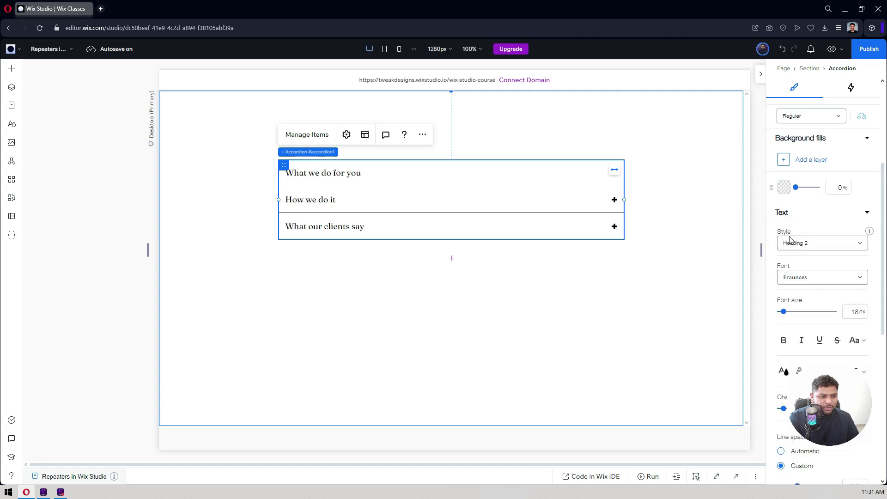
{"action": "scroll", "coordinate": [792, 217], "scroll_direction": "down", "scroll_amount": 1}
{"action": "left_click", "coordinate": [814, 197]}
{"action": "scroll", "coordinate": [806, 223], "scroll_direction": "down", "scroll_amount": 3}
{"action": "scroll", "coordinate": [806, 222], "scroll_direction": "up", "scroll_amount": 3}
{"action": "scroll", "coordinate": [807, 242], "scroll_direction": "down", "scroll_amount": 1}
{"action": "left_click", "coordinate": [815, 231]}
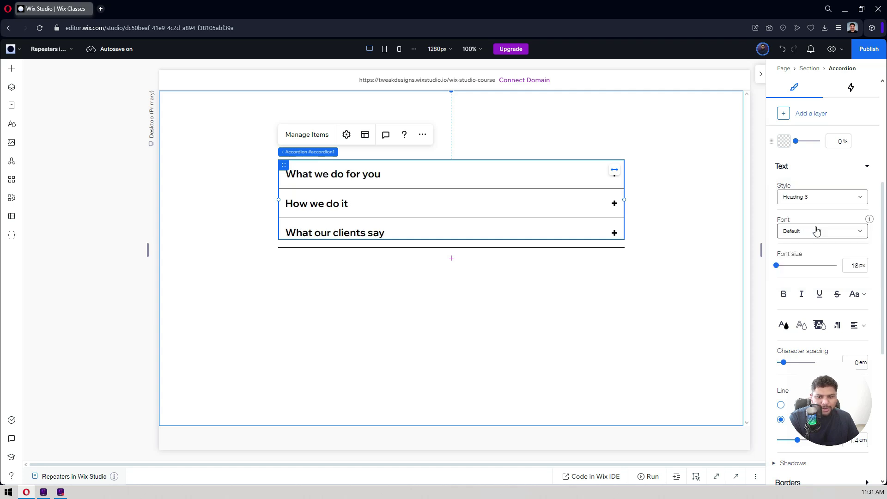
Step: Colour the accordion title text orange (#FA854F)
{"action": "scroll", "coordinate": [810, 205], "scroll_direction": "down", "scroll_amount": 1}
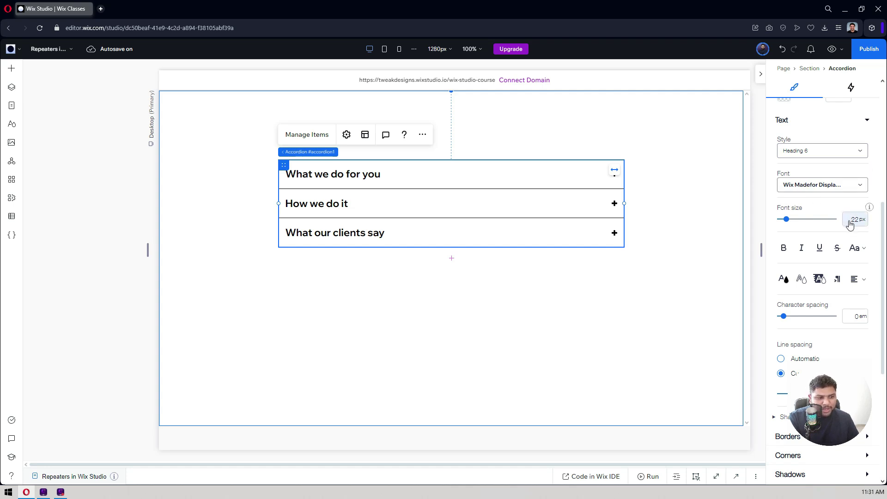
{"action": "scroll", "coordinate": [805, 263], "scroll_direction": "down", "scroll_amount": 2}
{"action": "left_click", "coordinate": [784, 191]}
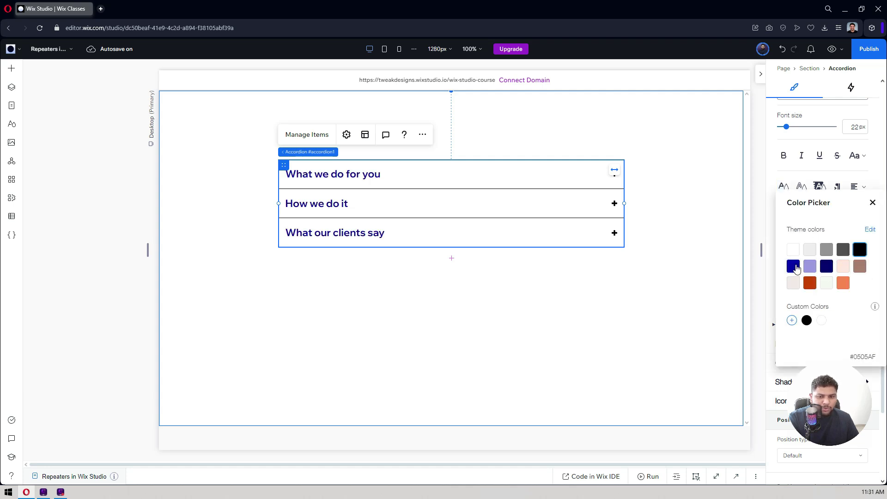
{"action": "left_click", "coordinate": [844, 282]}
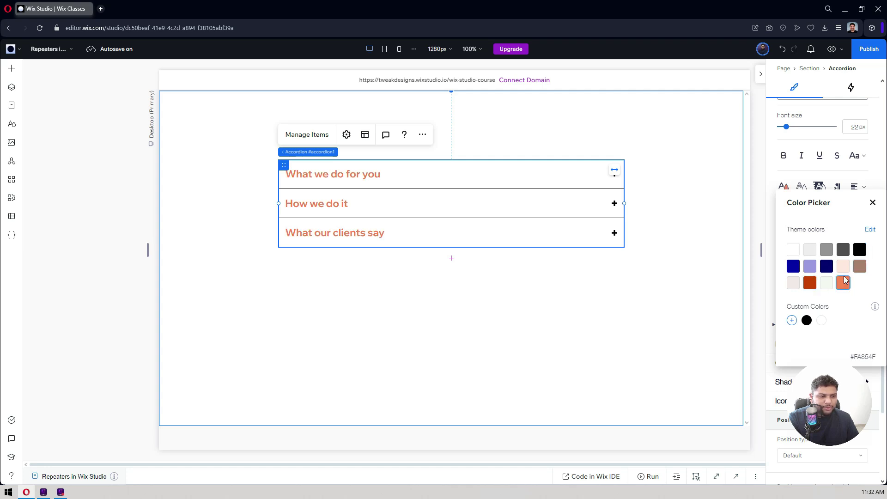
{"action": "left_click", "coordinate": [801, 181]}
{"action": "scroll", "coordinate": [801, 185], "scroll_direction": "up", "scroll_amount": 4}
{"action": "scroll", "coordinate": [804, 222], "scroll_direction": "down", "scroll_amount": 4}
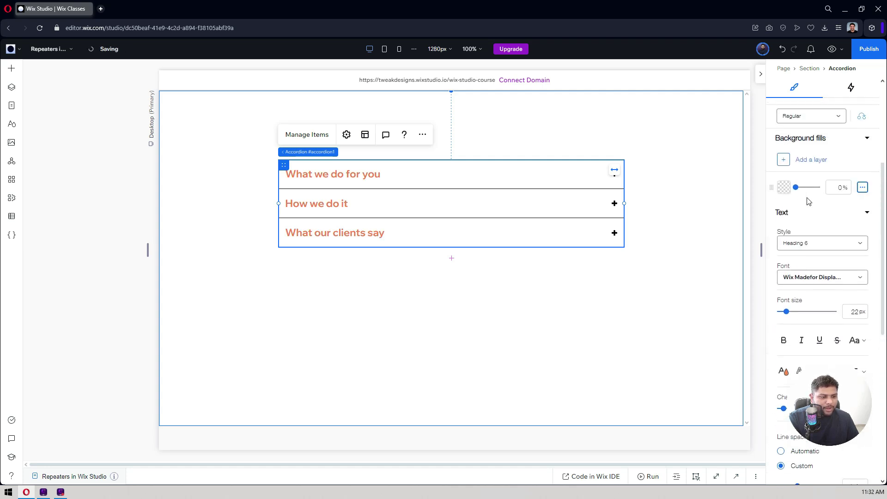
{"action": "scroll", "coordinate": [807, 231], "scroll_direction": "down", "scroll_amount": 2}
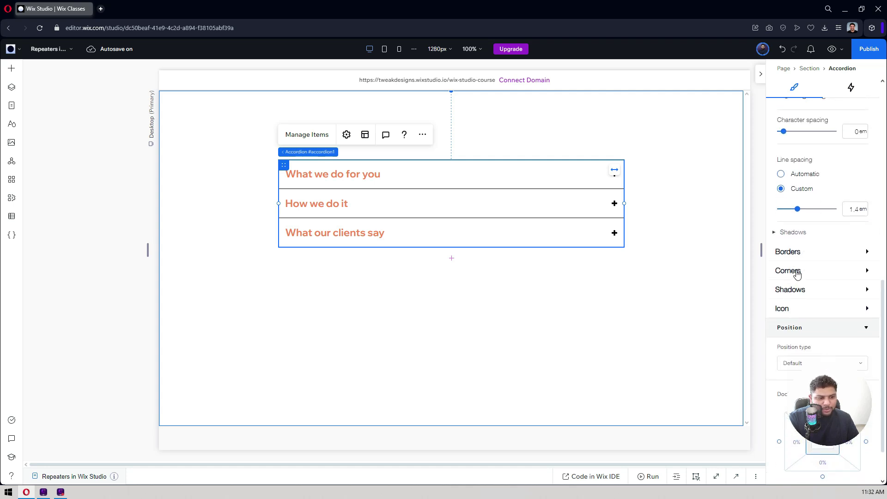
{"action": "scroll", "coordinate": [797, 274], "scroll_direction": "up", "scroll_amount": 5}
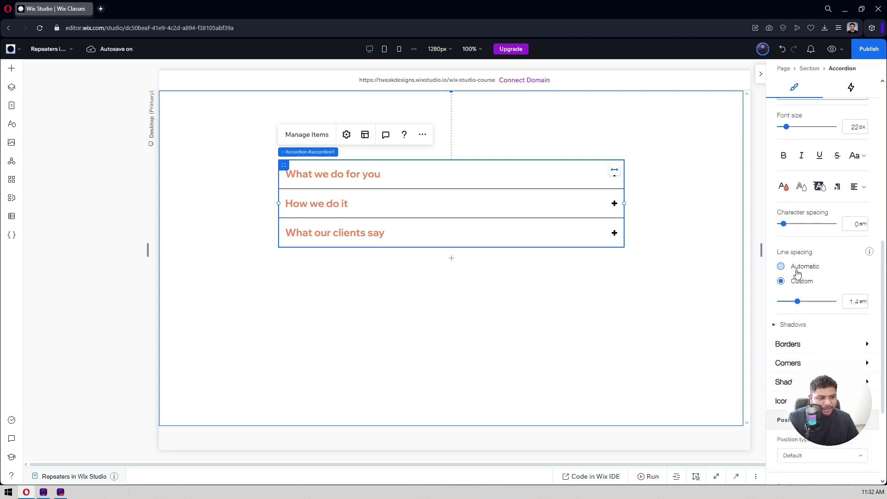
{"action": "scroll", "coordinate": [797, 274], "scroll_direction": "up", "scroll_amount": 1}
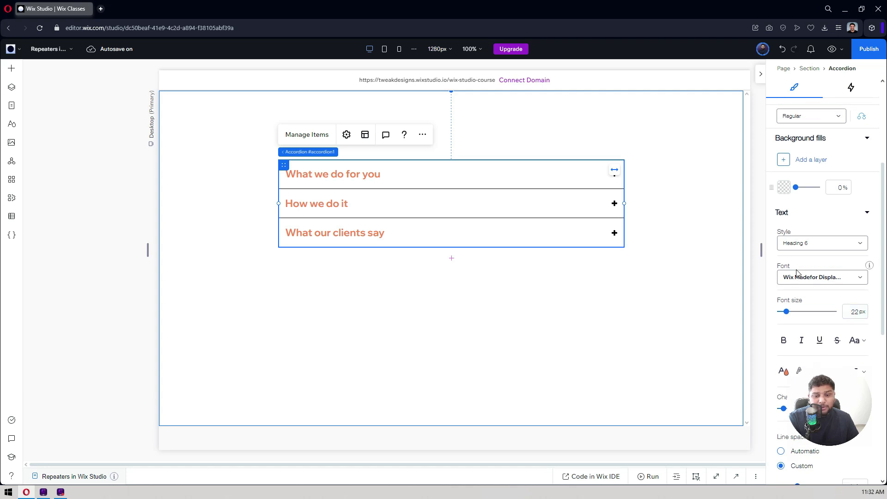
Step: Set the titles' Hover state text colour to dark navy (#0505AF)
{"action": "left_click", "coordinate": [799, 119]}
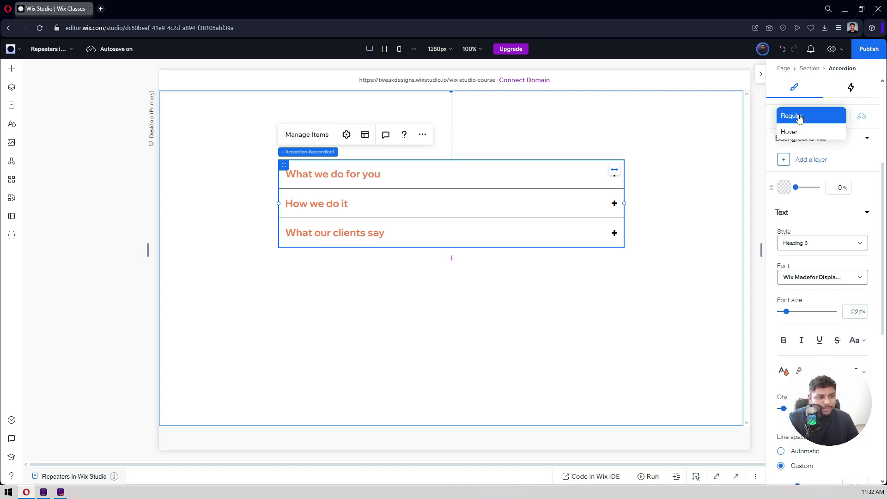
{"action": "left_click", "coordinate": [790, 132]}
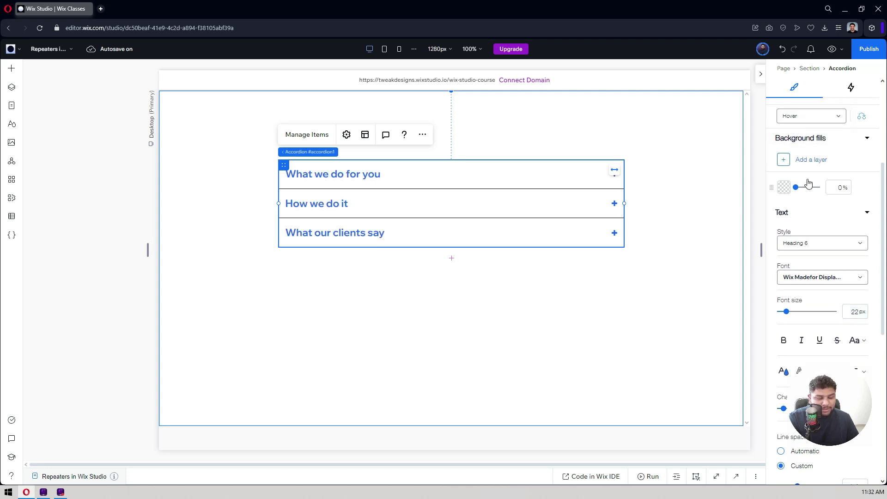
{"action": "scroll", "coordinate": [808, 184], "scroll_direction": "down", "scroll_amount": 2}
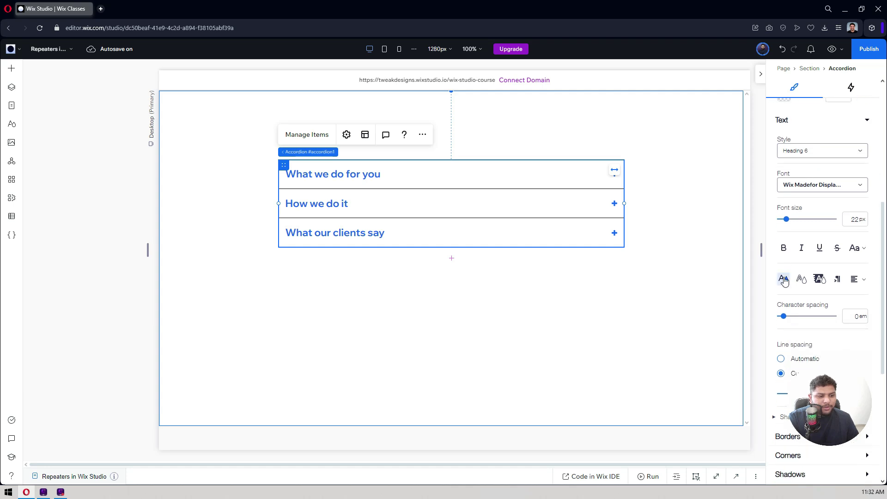
{"action": "left_click", "coordinate": [784, 280]}
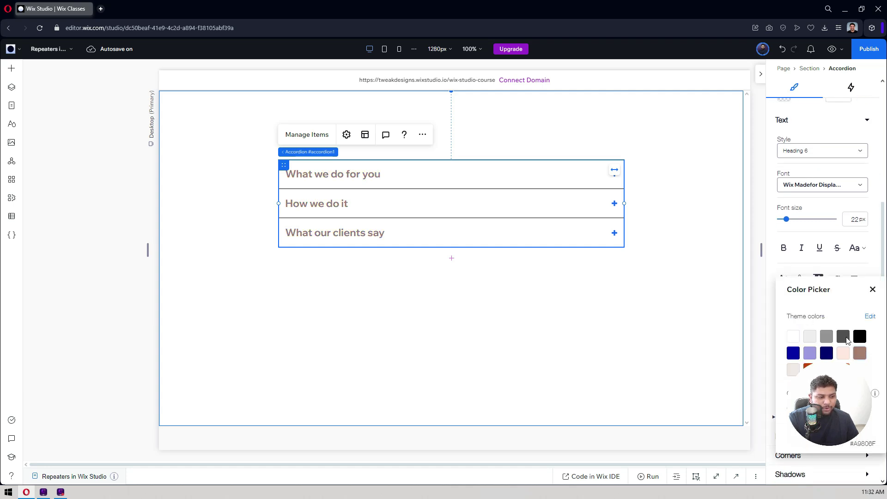
{"action": "left_click", "coordinate": [793, 353]}
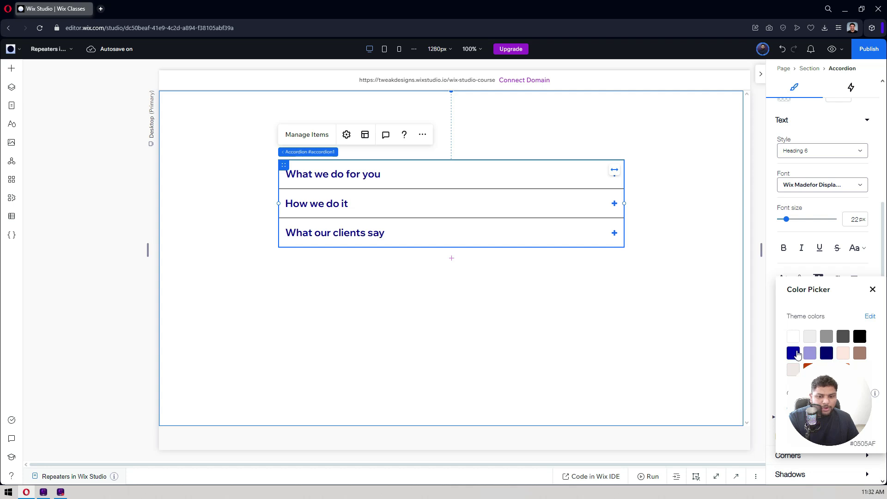
{"action": "left_click", "coordinate": [804, 269]}
{"action": "scroll", "coordinate": [804, 270], "scroll_direction": "up", "scroll_amount": 2}
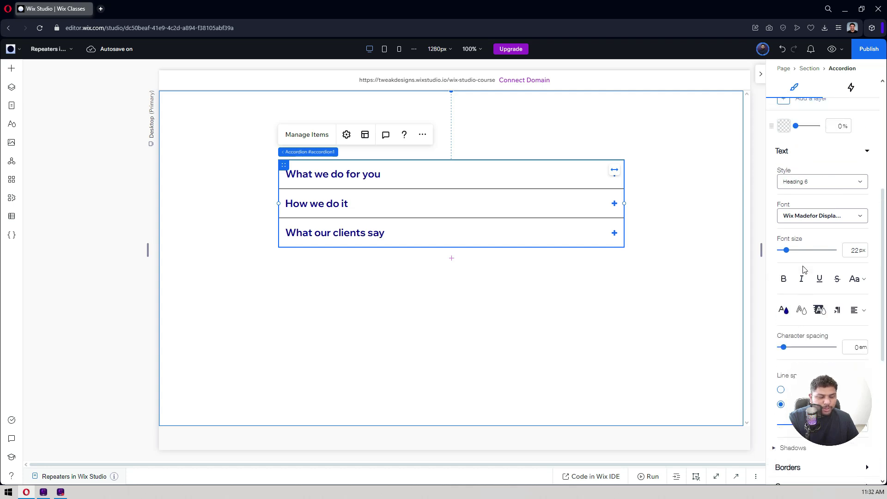
{"action": "scroll", "coordinate": [804, 270], "scroll_direction": "up", "scroll_amount": 3}
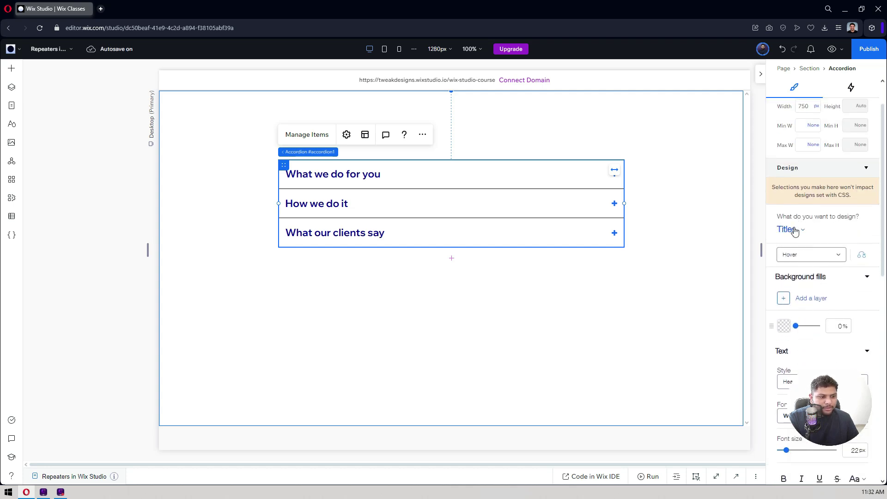
{"action": "left_click", "coordinate": [795, 231]}
{"action": "left_click", "coordinate": [806, 249]}
Step: Fill the content containers with light peach #FFE9DF at 100% opacity
{"action": "scroll", "coordinate": [812, 228], "scroll_direction": "down", "scroll_amount": 1}
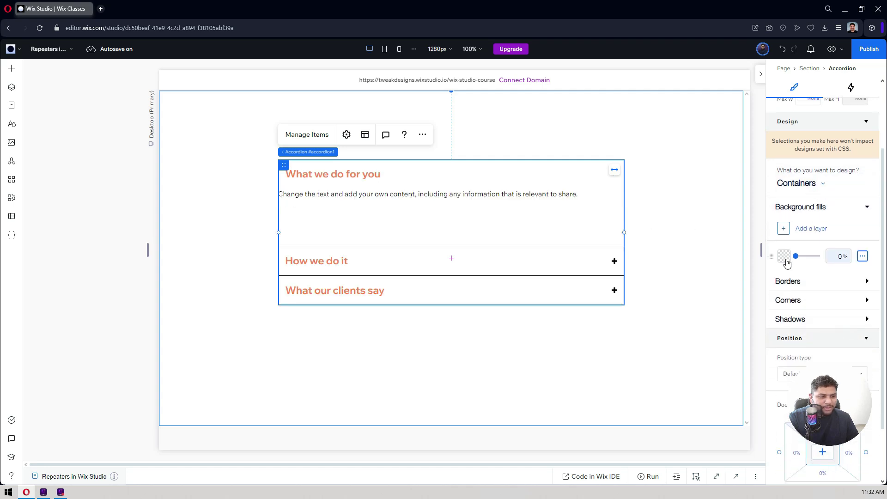
{"action": "left_click", "coordinate": [787, 263]}
{"action": "left_click", "coordinate": [844, 360]}
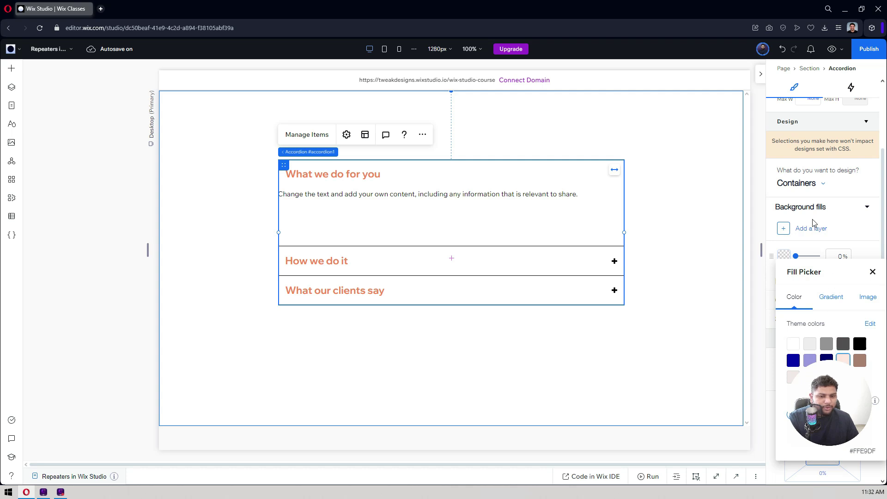
{"action": "left_click", "coordinate": [814, 248]}
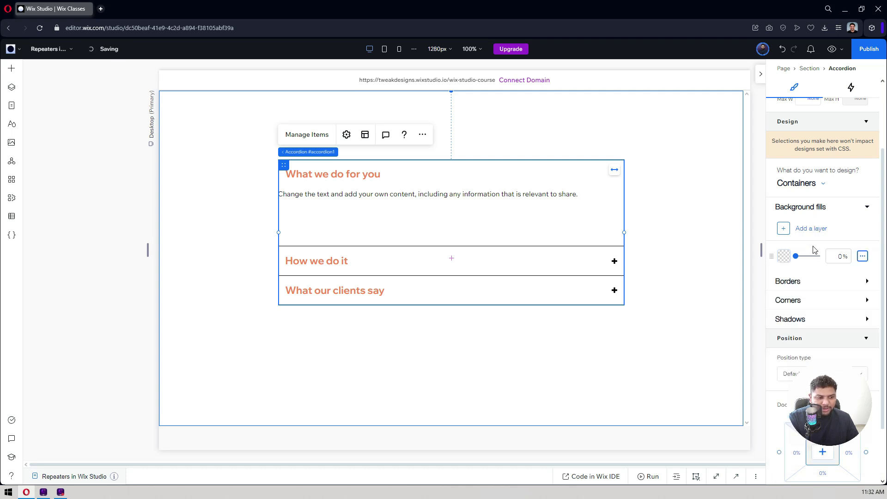
{"action": "left_click", "coordinate": [784, 261]}
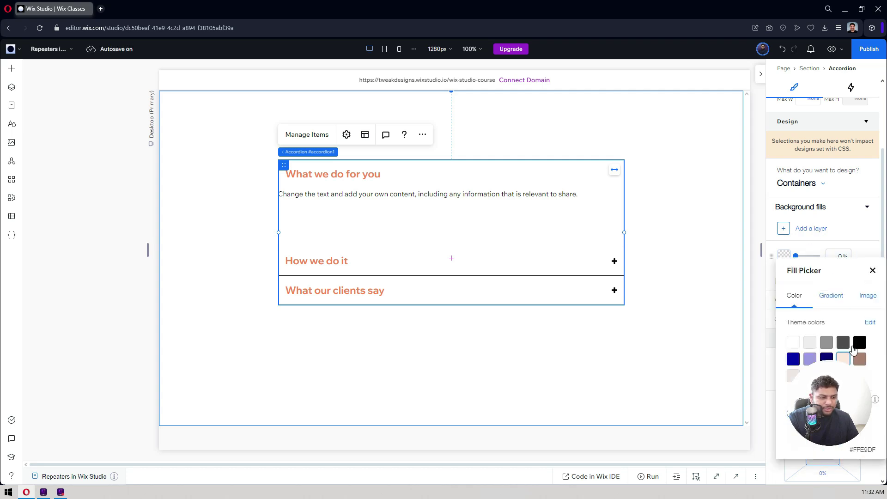
{"action": "left_click", "coordinate": [835, 255]}
{"action": "left_click", "coordinate": [832, 259]}
{"action": "type", "text": "100"}
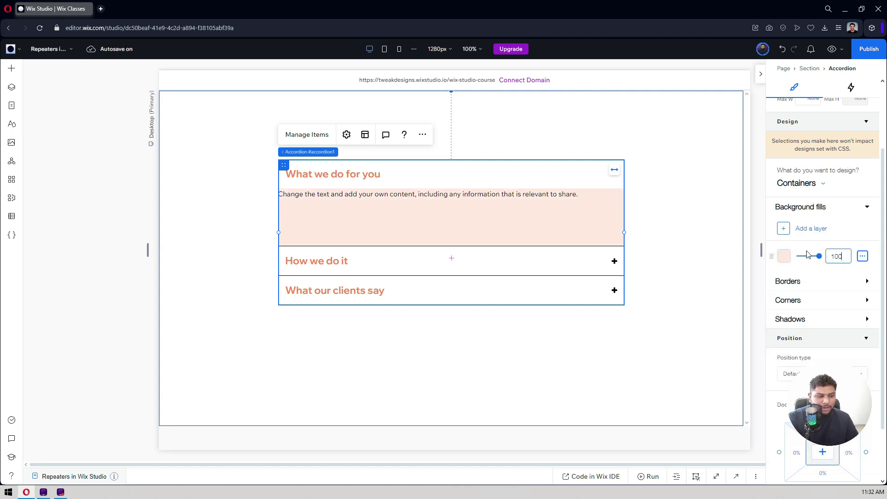
{"action": "key", "text": "Return"}
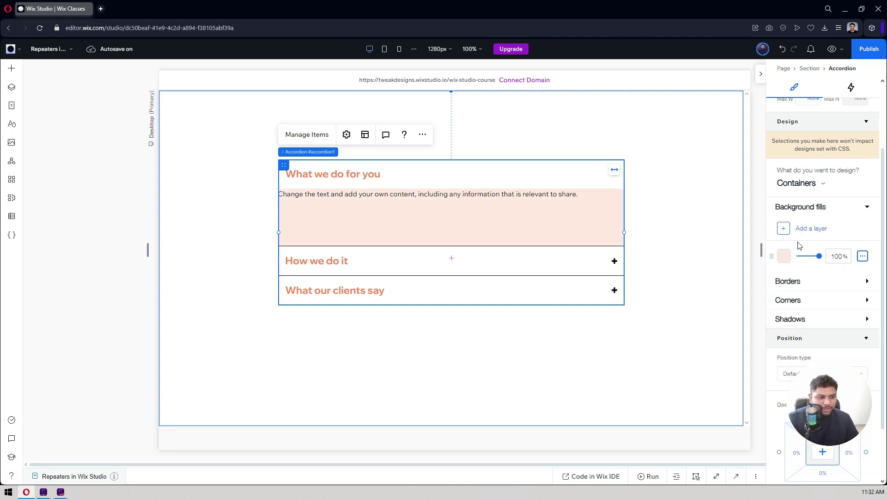
Step: Review the container shadow and border settings without changing them
{"action": "left_click", "coordinate": [799, 326]}
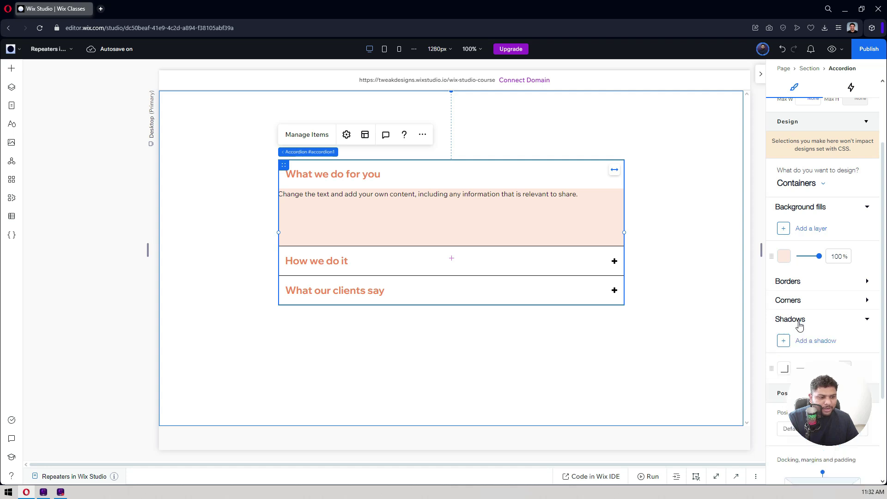
{"action": "left_click", "coordinate": [799, 327]}
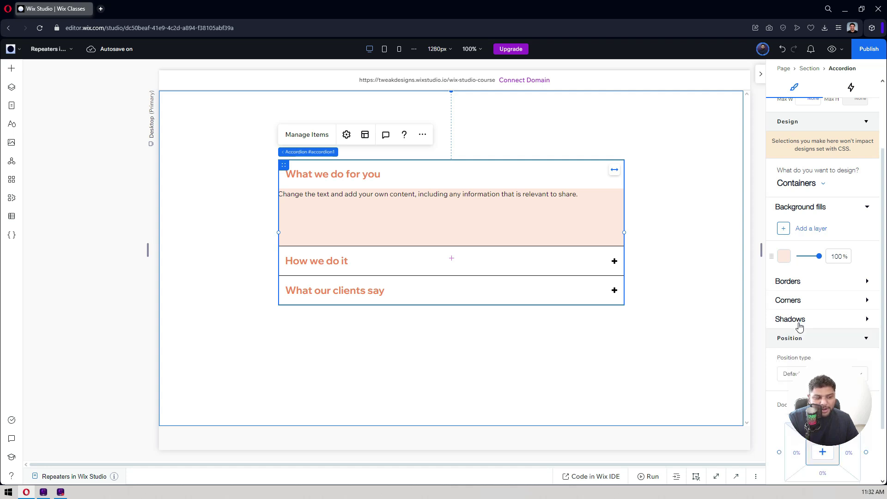
{"action": "left_click", "coordinate": [794, 286]}
{"action": "left_click", "coordinate": [791, 283]}
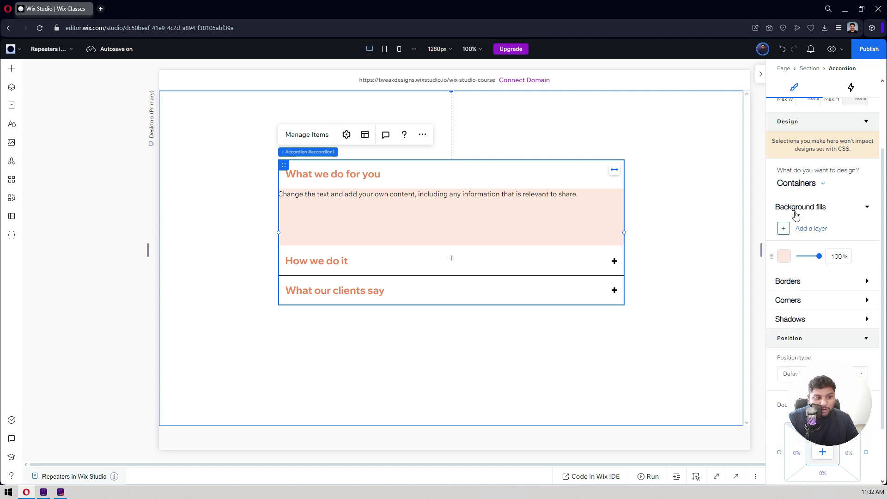
Step: Switch the accordion's design options to the accordion items
{"action": "left_click", "coordinate": [788, 184]}
{"action": "left_click", "coordinate": [800, 218]}
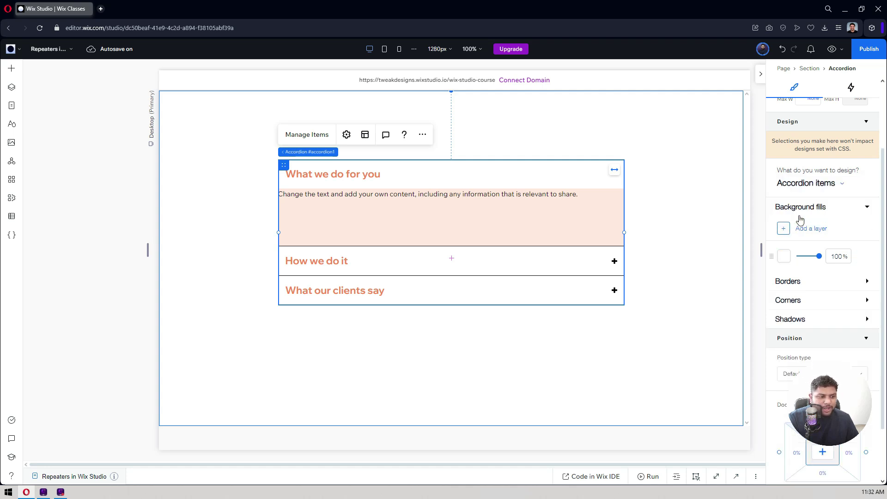
{"action": "scroll", "coordinate": [813, 199], "scroll_direction": "down", "scroll_amount": 1}
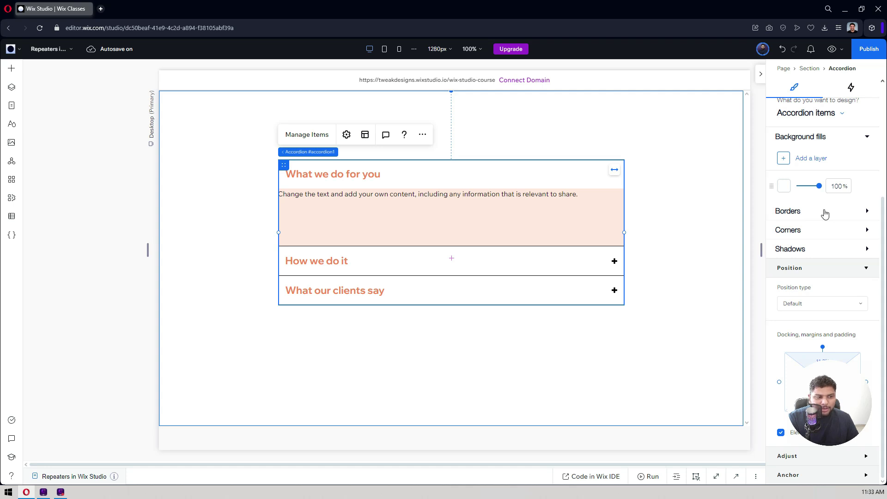
{"action": "scroll", "coordinate": [826, 214], "scroll_direction": "up", "scroll_amount": 1}
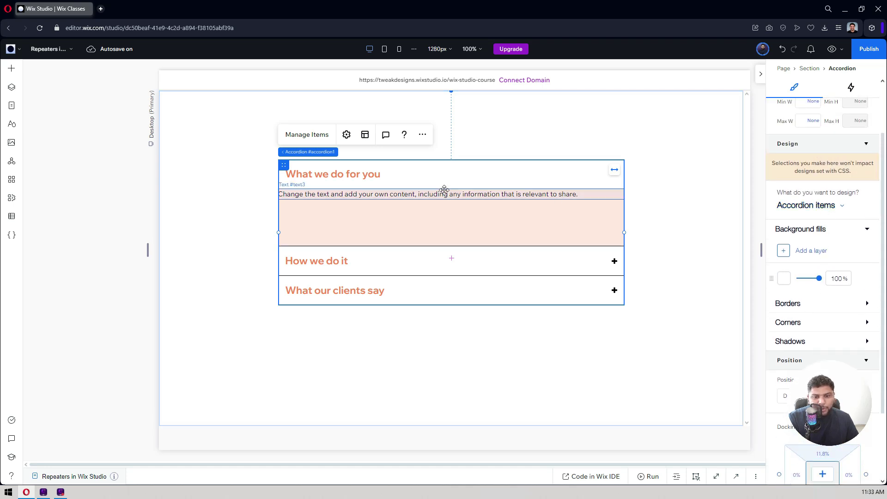
Step: Apply the Paragraph 1 style (18px) to the first item's paragraph text
{"action": "left_click", "coordinate": [428, 199]}
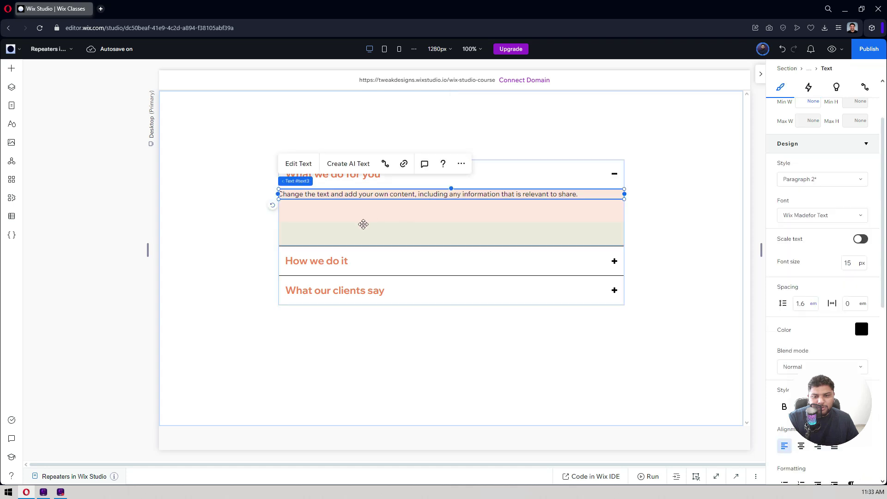
{"action": "left_click", "coordinate": [340, 212]}
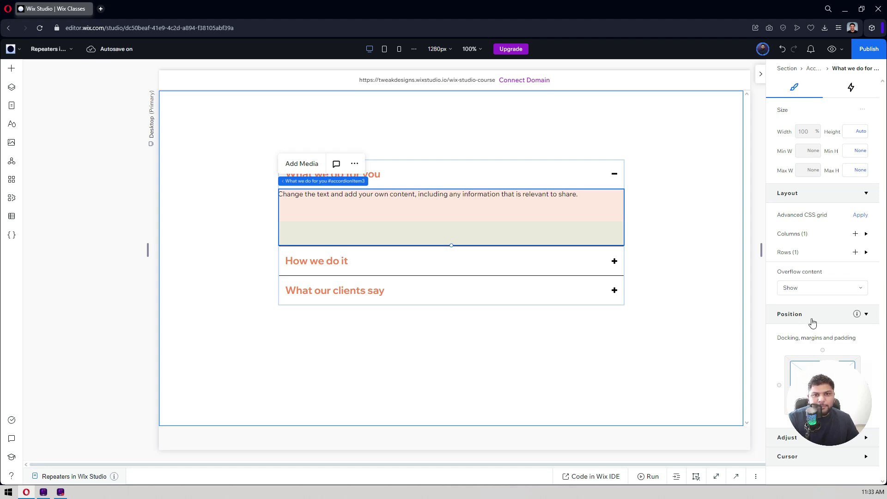
{"action": "left_click", "coordinate": [469, 193]}
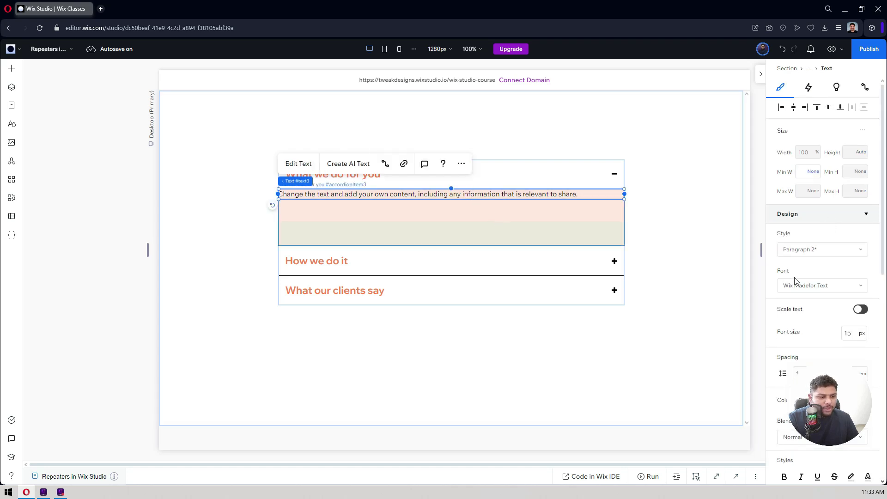
{"action": "left_click", "coordinate": [801, 256]}
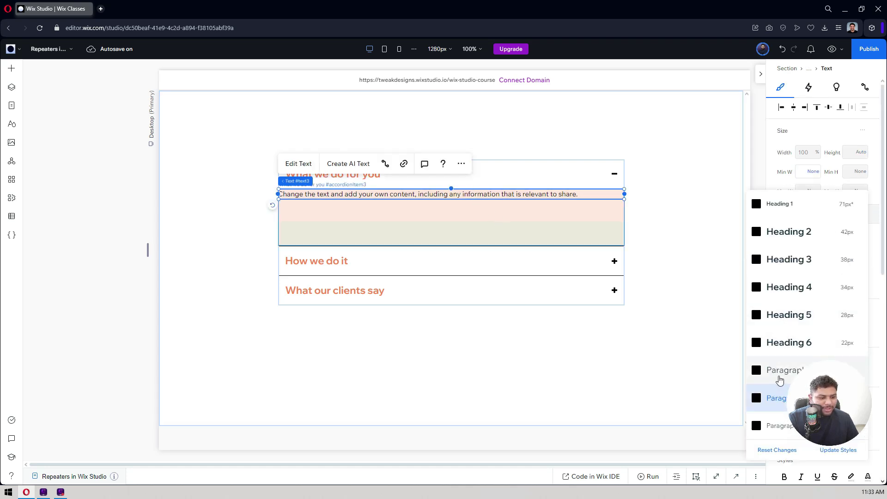
{"action": "left_click", "coordinate": [780, 376]}
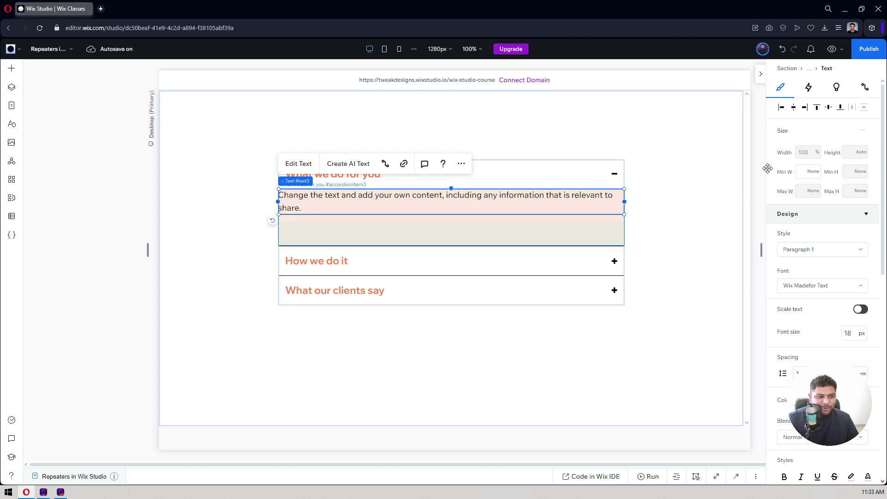
{"action": "left_click", "coordinate": [800, 173]}
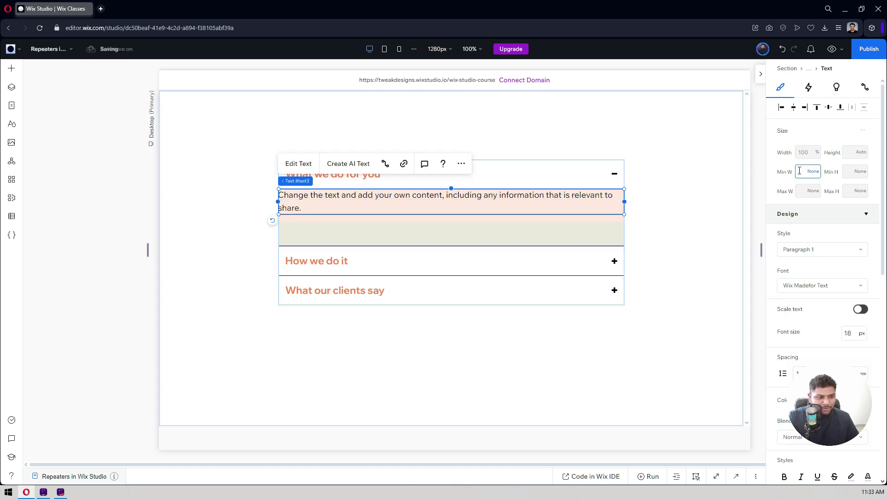
{"action": "scroll", "coordinate": [800, 171], "scroll_direction": "down", "scroll_amount": 6}
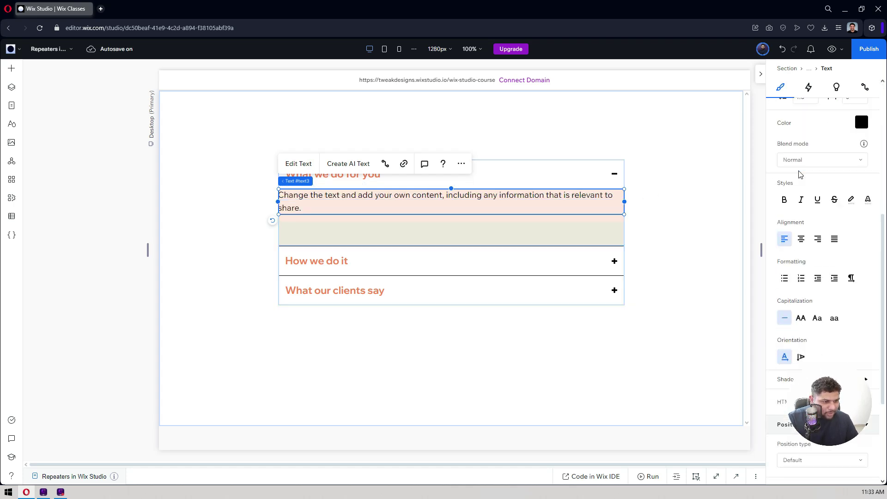
{"action": "scroll", "coordinate": [801, 174], "scroll_direction": "up", "scroll_amount": 1}
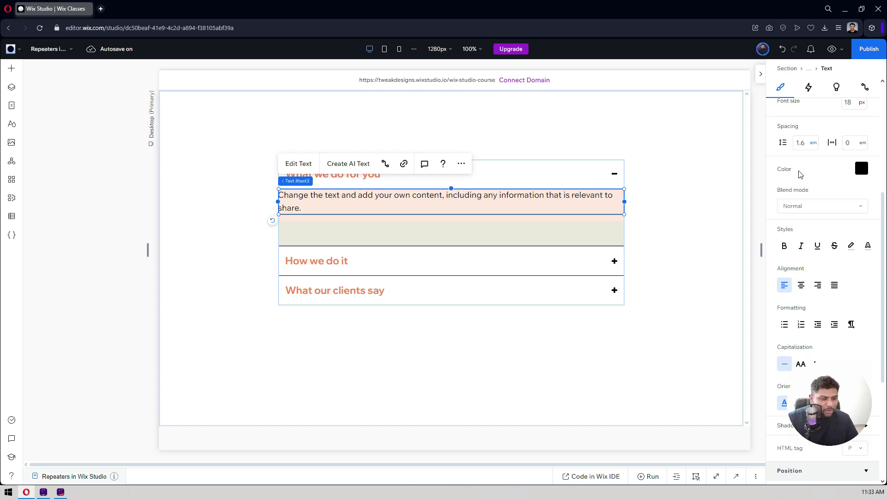
{"action": "scroll", "coordinate": [801, 173], "scroll_direction": "up", "scroll_amount": 3}
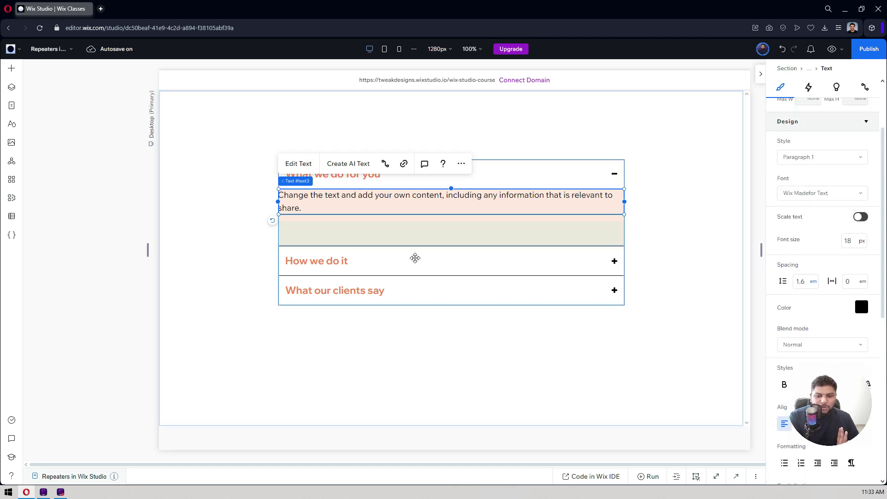
Step: Preview the site, expand and collapse all three accordion items, then return to the editor
{"action": "left_click", "coordinate": [832, 49]}
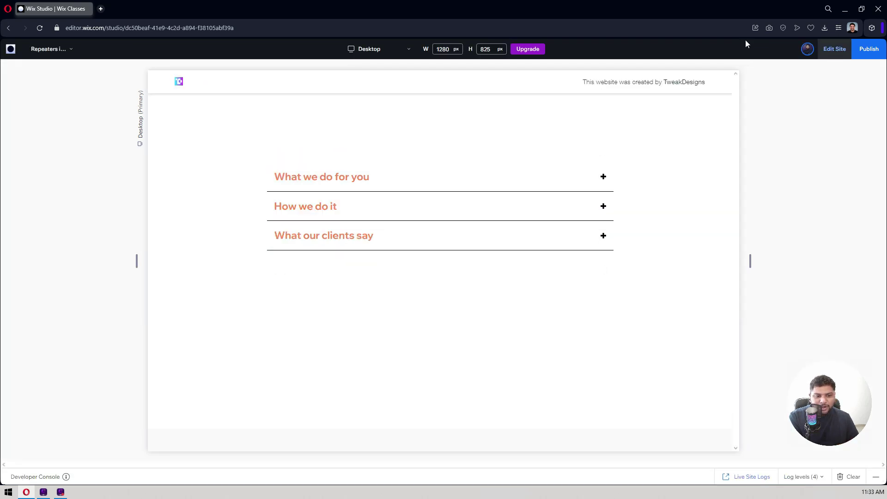
{"action": "left_click", "coordinate": [375, 177]}
{"action": "left_click", "coordinate": [388, 260]}
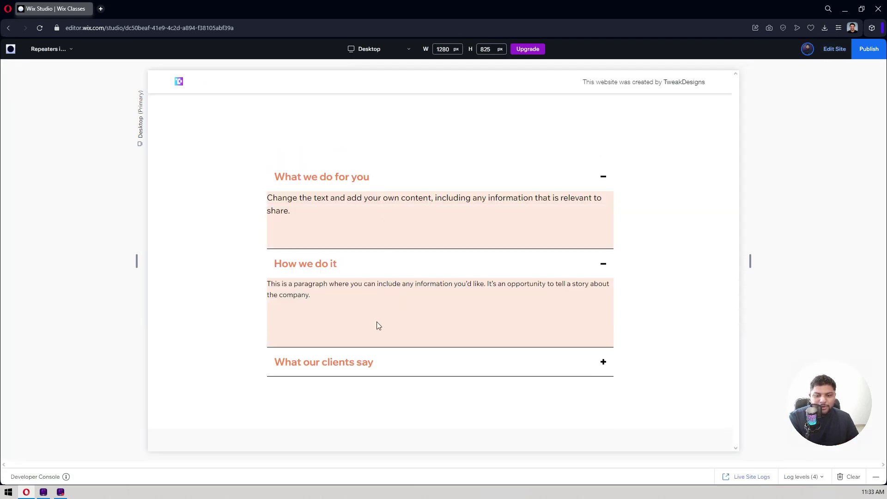
{"action": "left_click", "coordinate": [376, 363]}
{"action": "left_click", "coordinate": [365, 177]}
{"action": "left_click", "coordinate": [372, 217]}
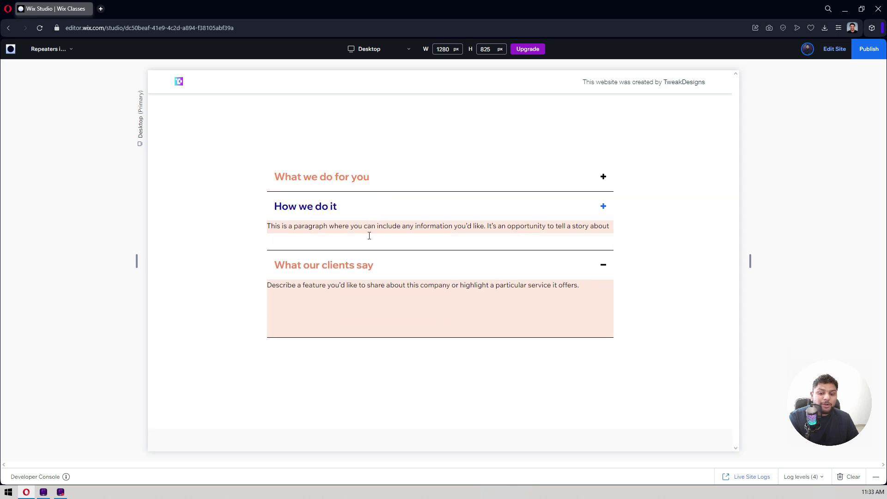
{"action": "left_click", "coordinate": [365, 238]}
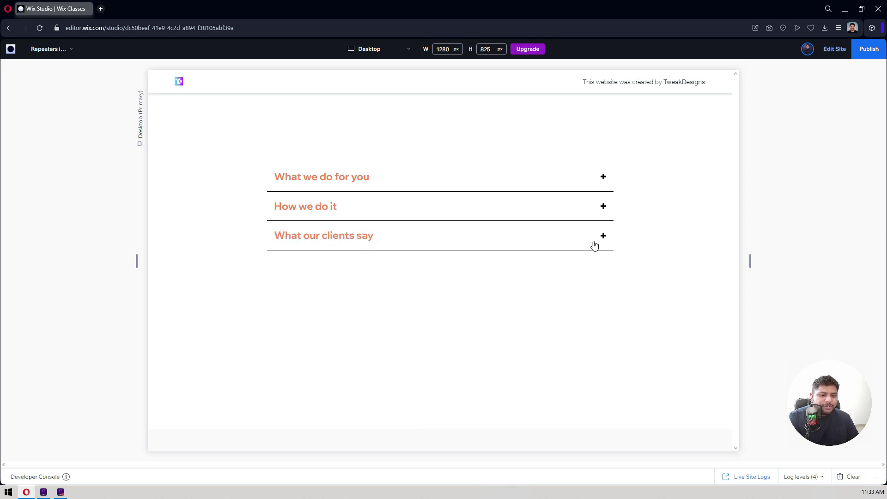
{"action": "left_click", "coordinate": [834, 49]}
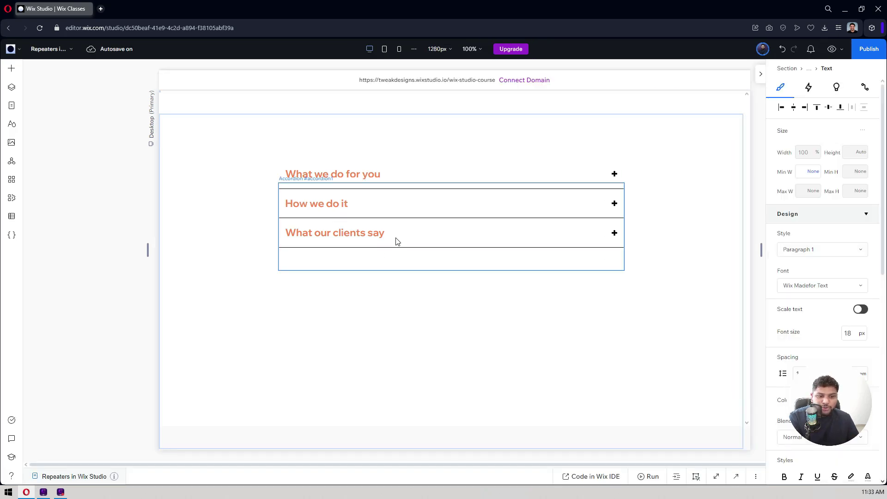
Step: Select the accordion and target the Titles' Hover state in the Design panel
{"action": "left_click", "coordinate": [444, 177]}
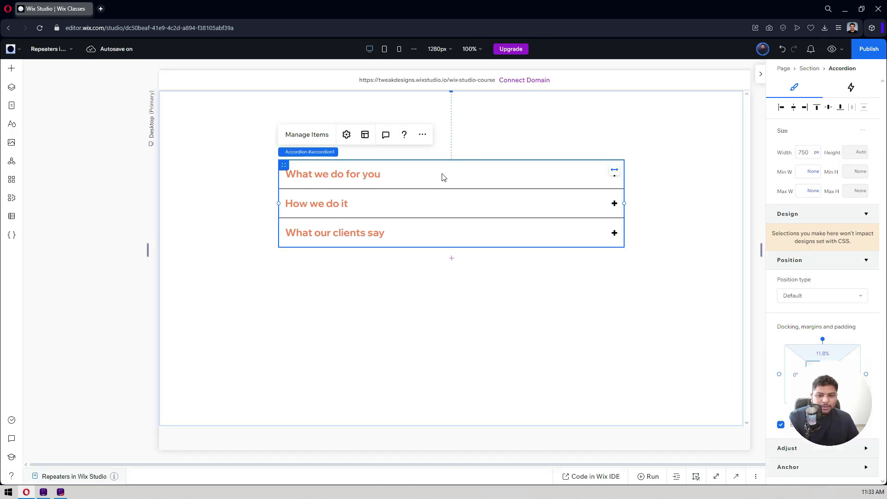
{"action": "left_click", "coordinate": [808, 232]}
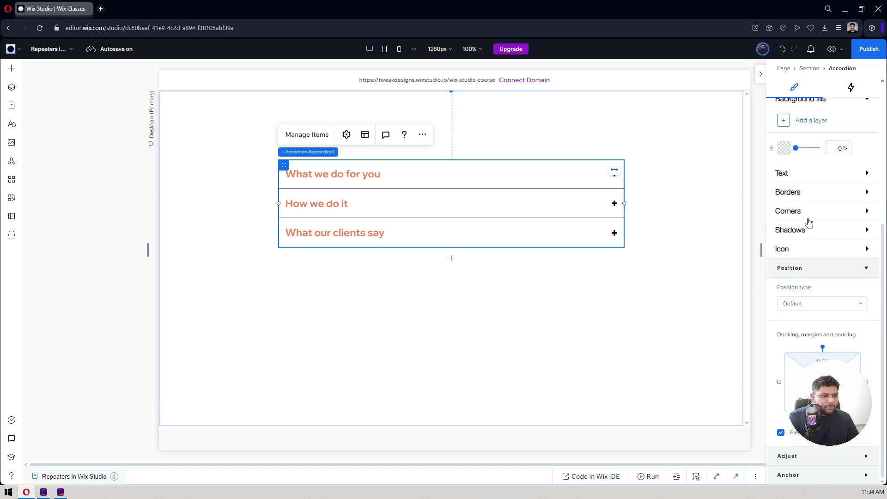
{"action": "scroll", "coordinate": [808, 224], "scroll_direction": "up", "scroll_amount": 2}
{"action": "left_click", "coordinate": [801, 145]}
{"action": "left_click", "coordinate": [801, 146]}
{"action": "left_click", "coordinate": [810, 169]}
{"action": "left_click", "coordinate": [806, 185]}
Step: Make the hovered title icon dark blue at 16px, then preview the site
{"action": "scroll", "coordinate": [809, 213], "scroll_direction": "down", "scroll_amount": 2}
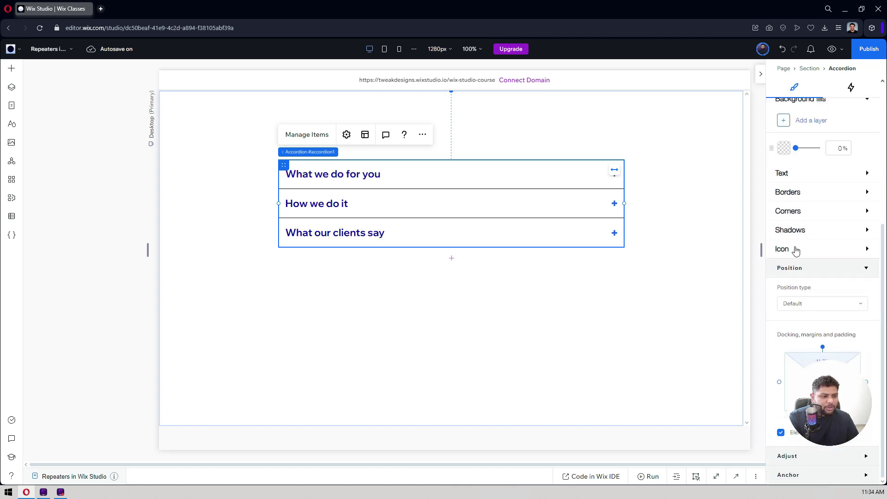
{"action": "left_click", "coordinate": [793, 250]}
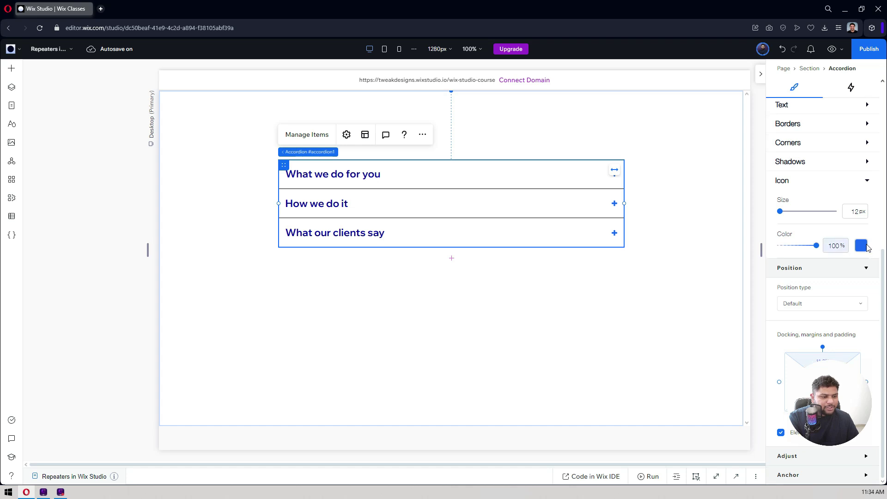
{"action": "left_click", "coordinate": [861, 245]}
{"action": "left_click", "coordinate": [793, 320]}
{"action": "left_click", "coordinate": [810, 230]}
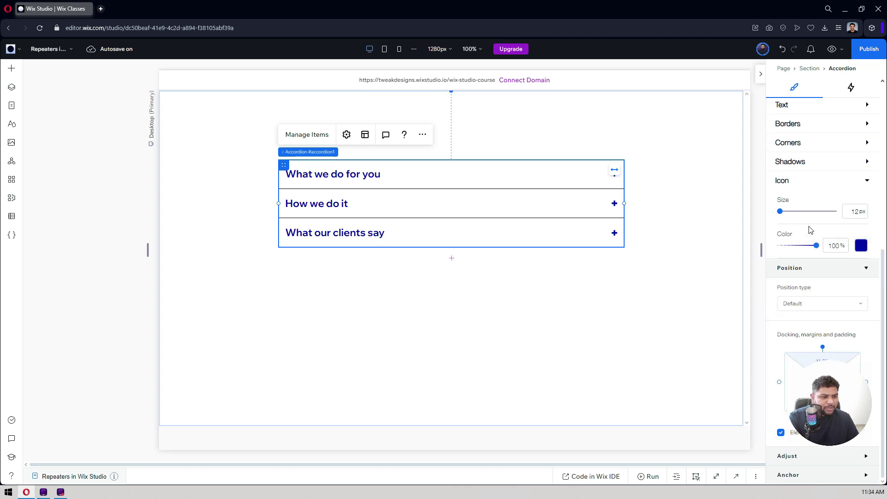
{"action": "left_click", "coordinate": [856, 211]}
{"action": "type", "text": "16"}
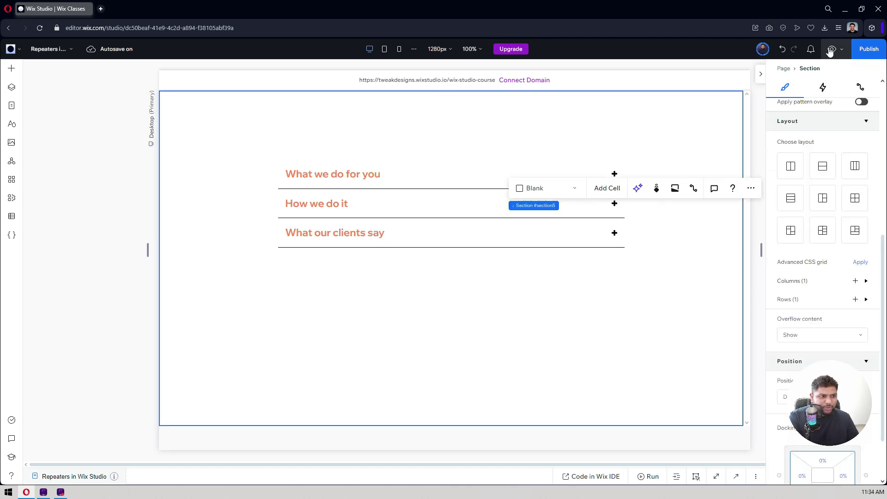
{"action": "left_click", "coordinate": [832, 49]}
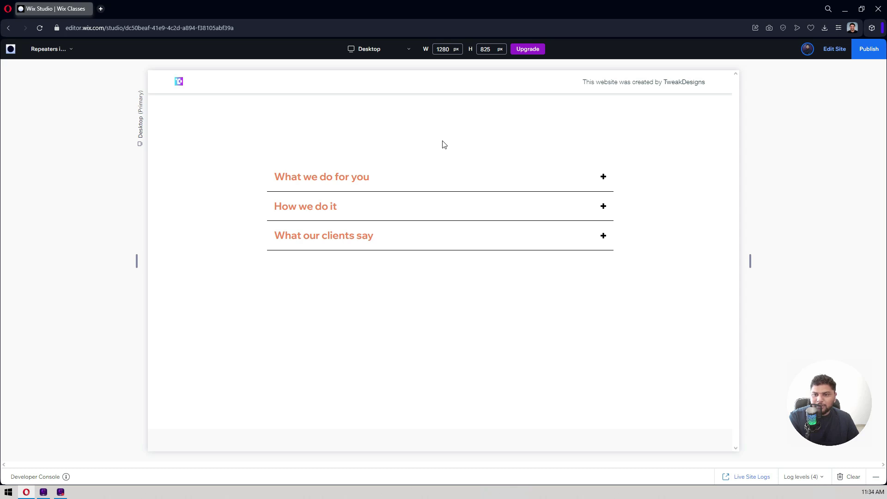
Step: Expand What our clients say, How we do it and What we do for you, then return to editing
{"action": "left_click", "coordinate": [339, 239]}
{"action": "left_click", "coordinate": [326, 206]}
{"action": "left_click", "coordinate": [296, 176]}
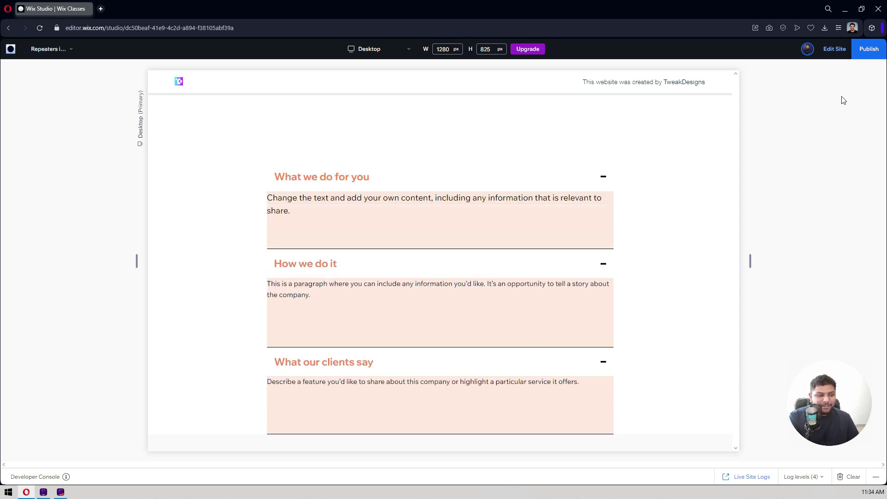
{"action": "left_click", "coordinate": [833, 50]}
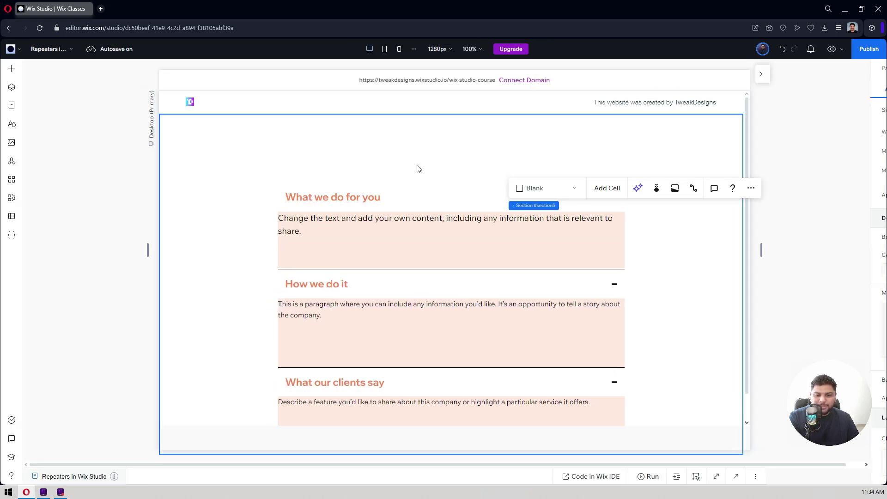
Step: On the tablet breakpoint, change the accordion's width from 750px to 100%
{"action": "left_click", "coordinate": [384, 49]}
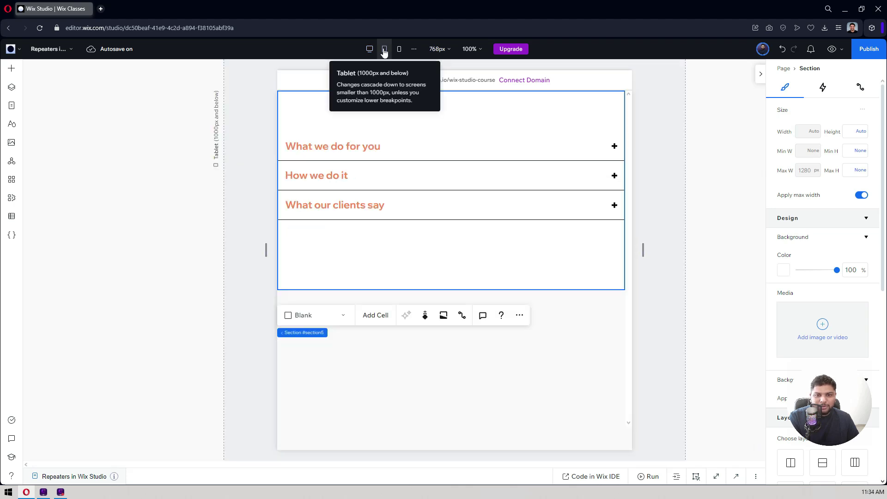
{"action": "left_click", "coordinate": [499, 172]}
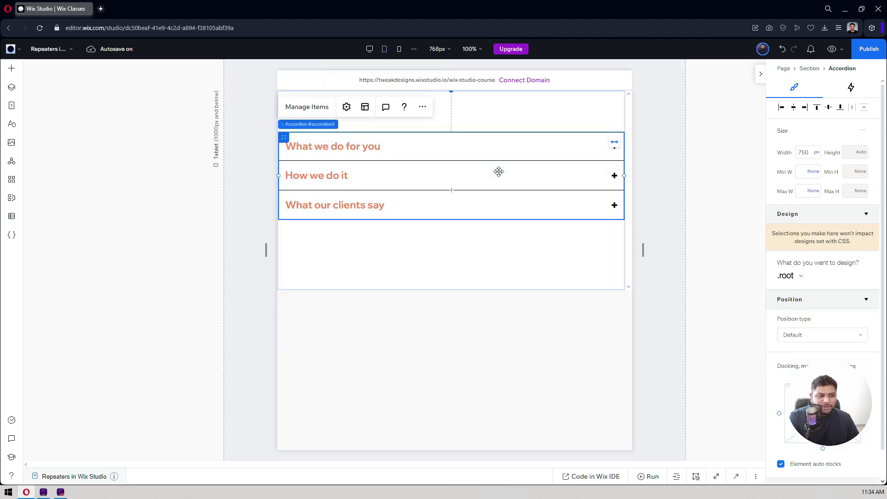
{"action": "left_click", "coordinate": [399, 51]}
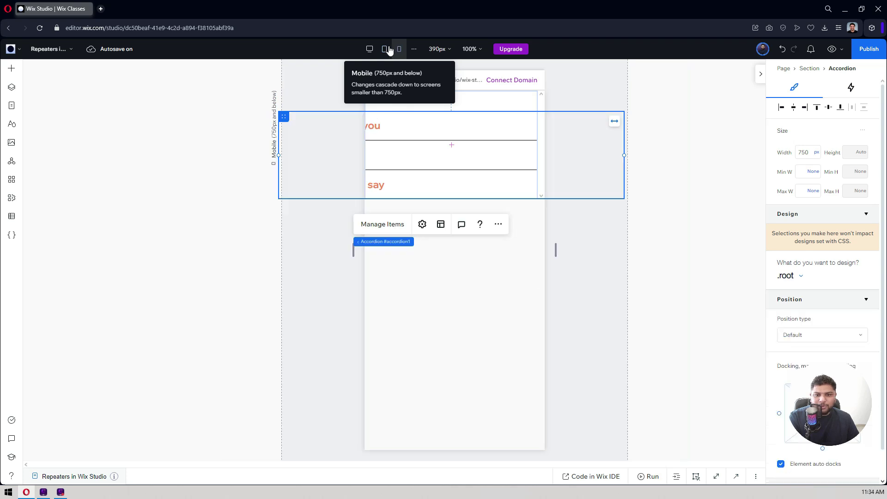
{"action": "left_click", "coordinate": [389, 50]}
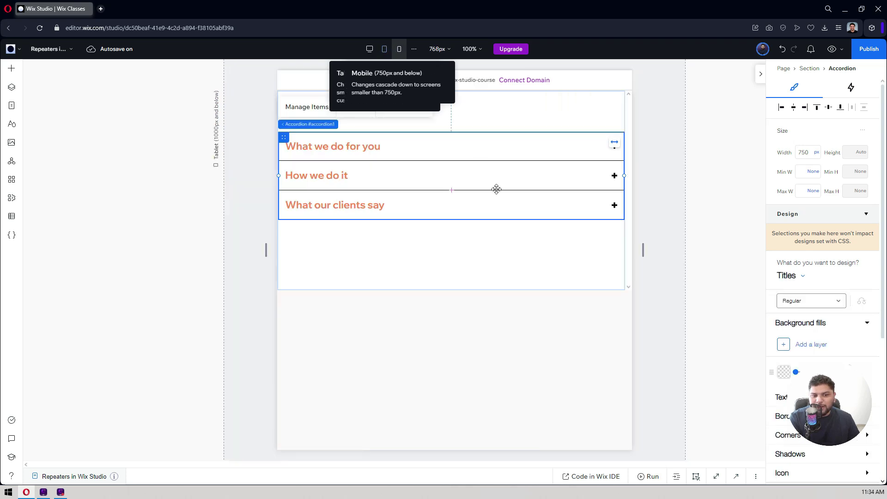
{"action": "left_click", "coordinate": [805, 150]}
{"action": "type", "text": "100%"}
{"action": "key", "text": "Return"}
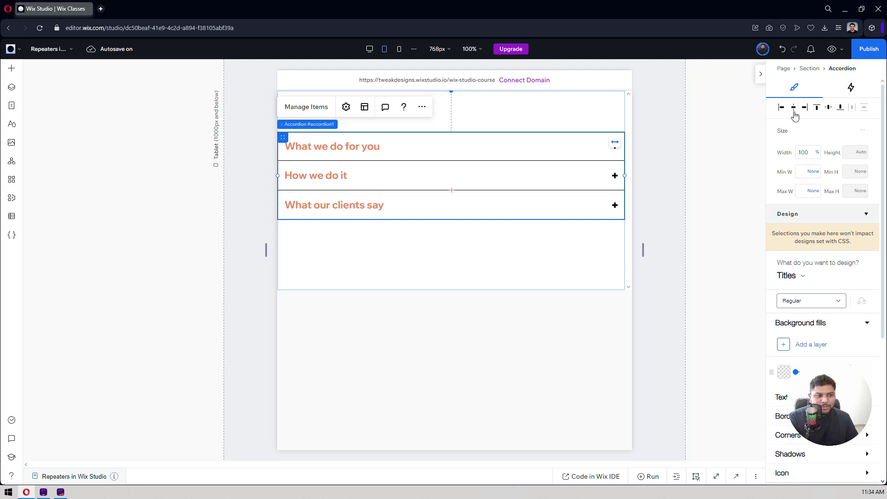
Step: On the mobile breakpoint, reduce the accordion title font size from 22px to 18px
{"action": "left_click", "coordinate": [400, 48]}
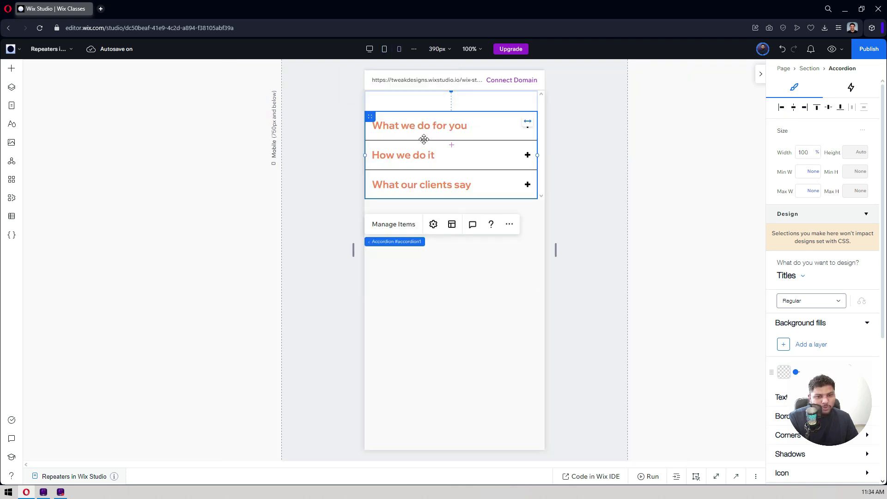
{"action": "scroll", "coordinate": [792, 222], "scroll_direction": "down", "scroll_amount": 3}
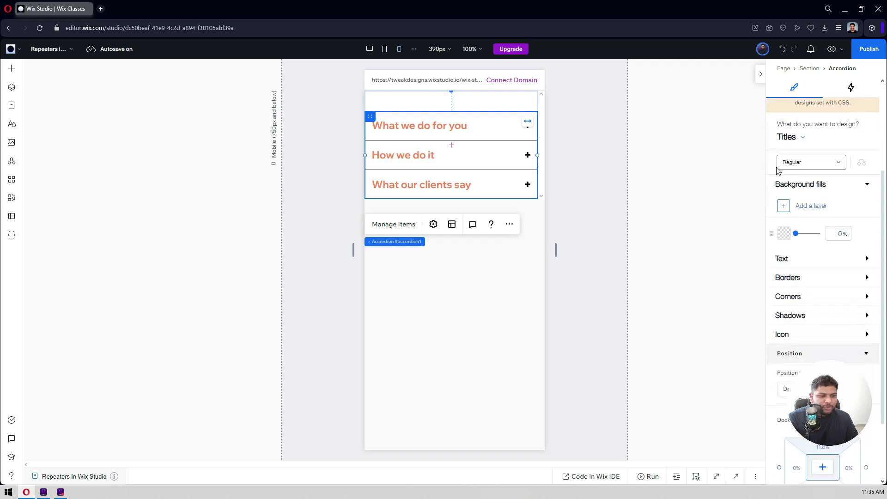
{"action": "left_click", "coordinate": [794, 258]}
{"action": "scroll", "coordinate": [809, 240], "scroll_direction": "down", "scroll_amount": 2}
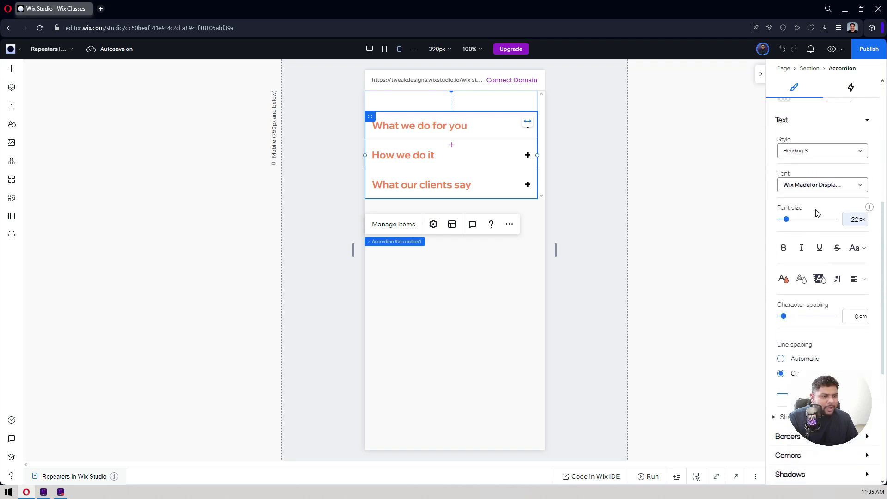
{"action": "left_click", "coordinate": [853, 224]}
{"action": "type", "text": "18"}
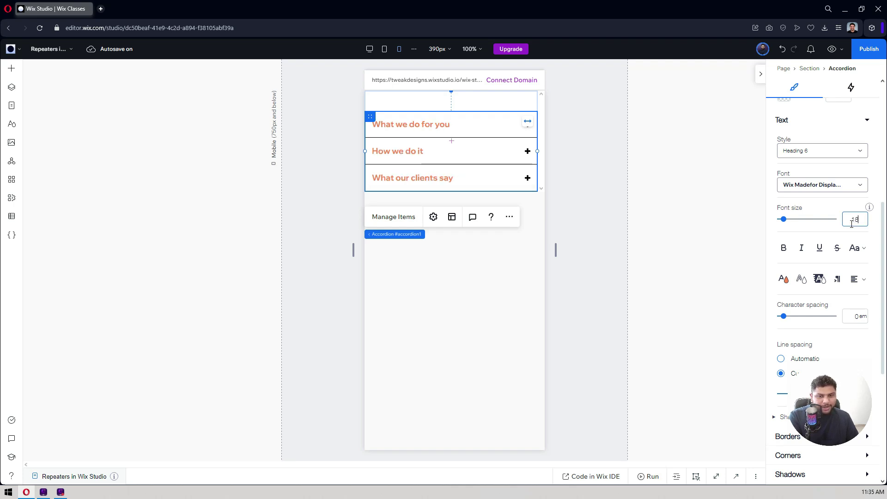
{"action": "left_click", "coordinate": [646, 211]}
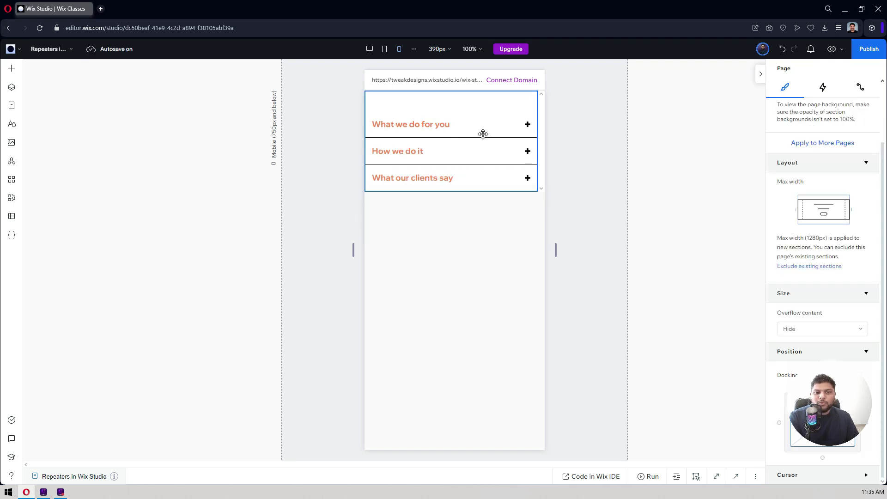
Step: Check the tablet and mobile layouts, then reselect the accordion on the desktop breakpoint
{"action": "left_click", "coordinate": [385, 48]}
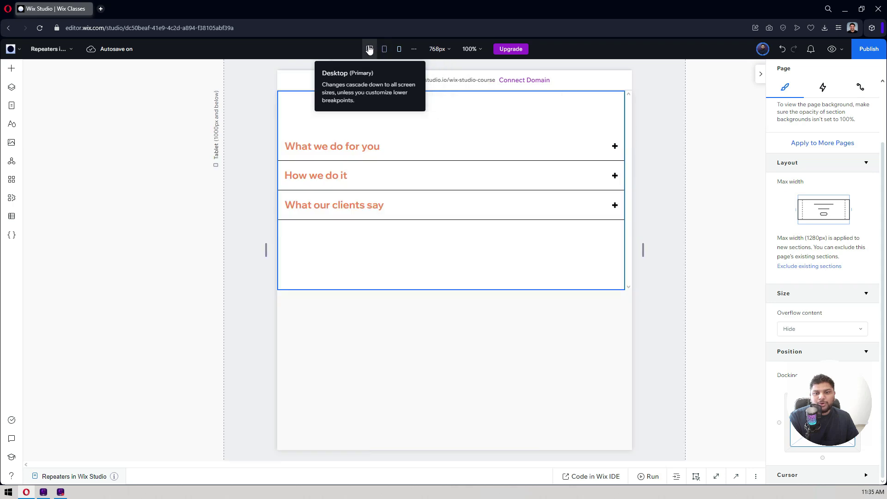
{"action": "left_click", "coordinate": [369, 49]}
{"action": "left_click", "coordinate": [399, 55]}
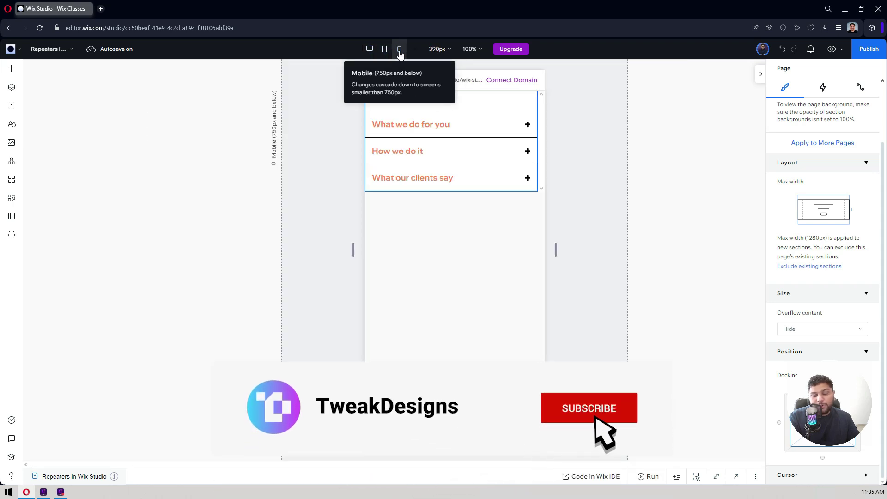
{"action": "left_click", "coordinate": [369, 49]}
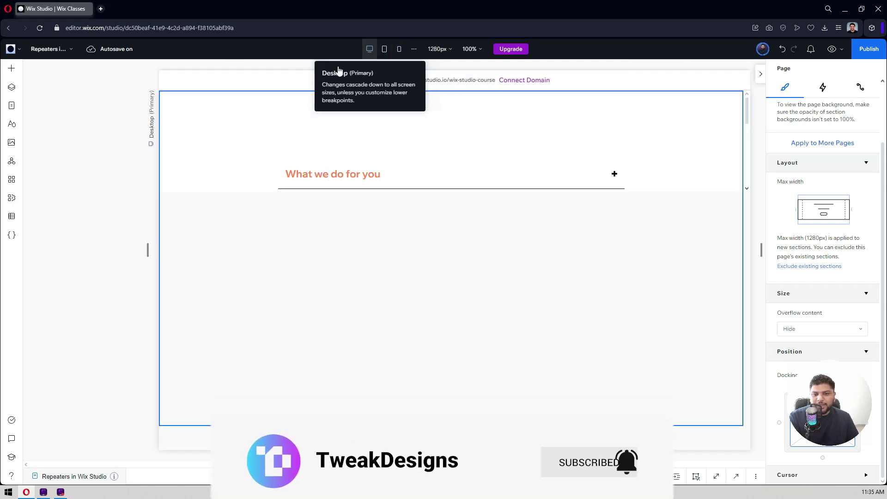
{"action": "left_click", "coordinate": [341, 191]}
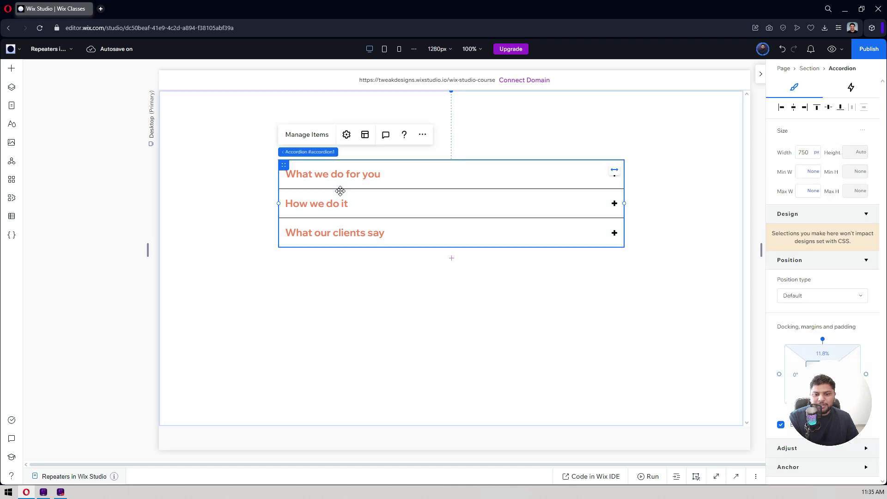
Step: Set the accordion titles' horizontal padding to 0 in the layout settings
{"action": "left_click", "coordinate": [366, 135]}
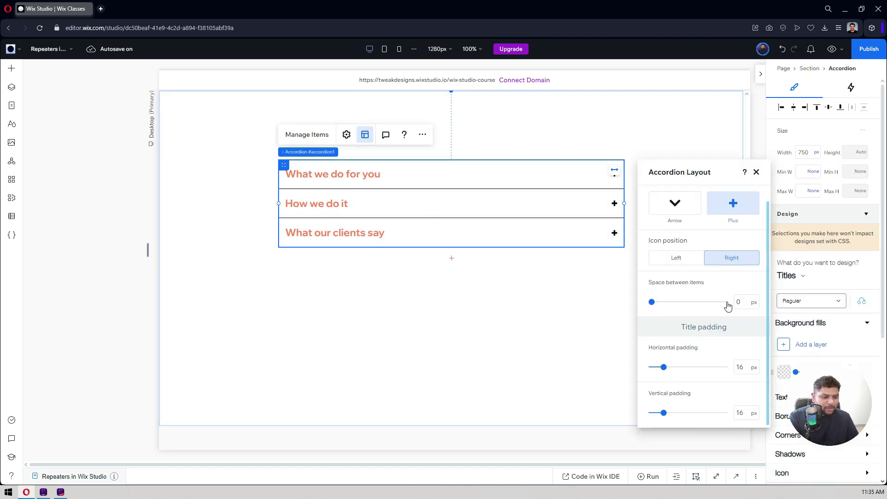
{"action": "left_click", "coordinate": [742, 367]}
{"action": "type", "text": "0"}
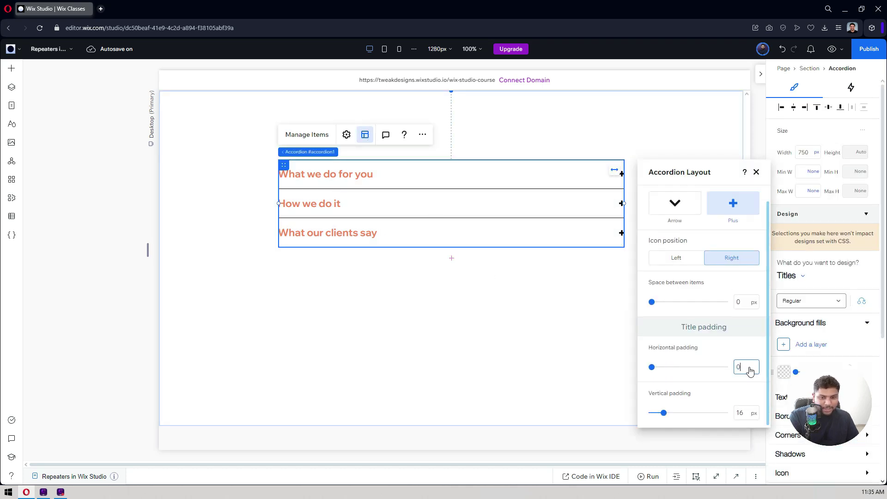
{"action": "left_click", "coordinate": [489, 228]}
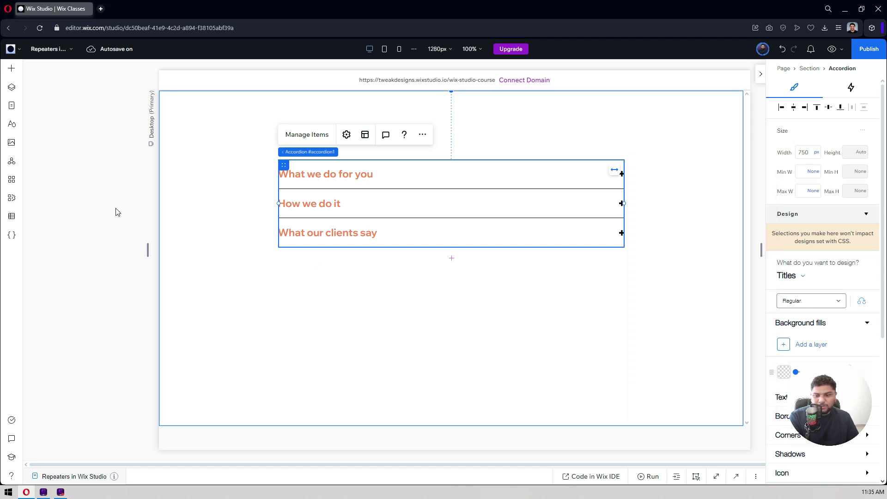
{"action": "left_click", "coordinate": [115, 212]}
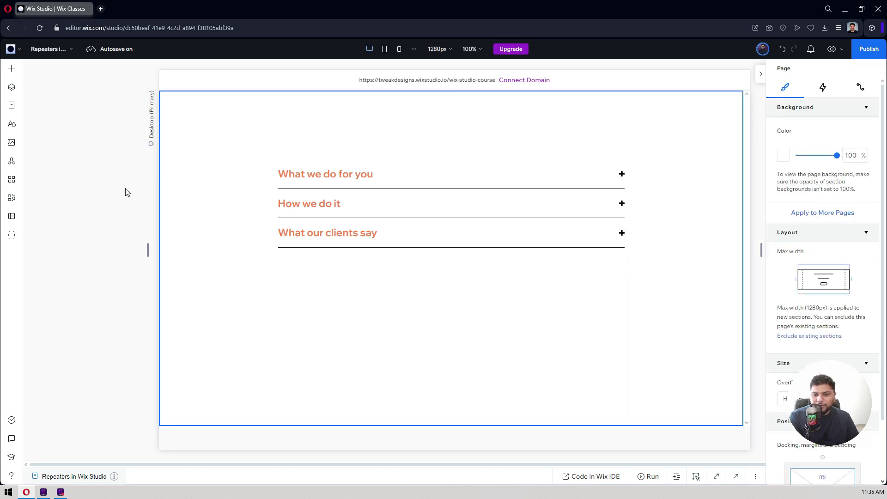
Step: Check the flush titles on the mobile, tablet and desktop breakpoints
{"action": "left_click", "coordinate": [400, 49]}
{"action": "left_click", "coordinate": [384, 49]}
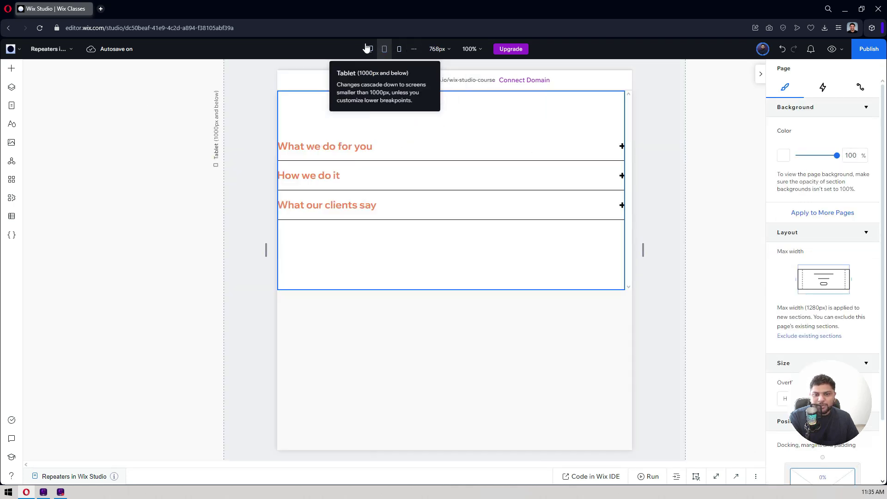
{"action": "left_click", "coordinate": [369, 49]}
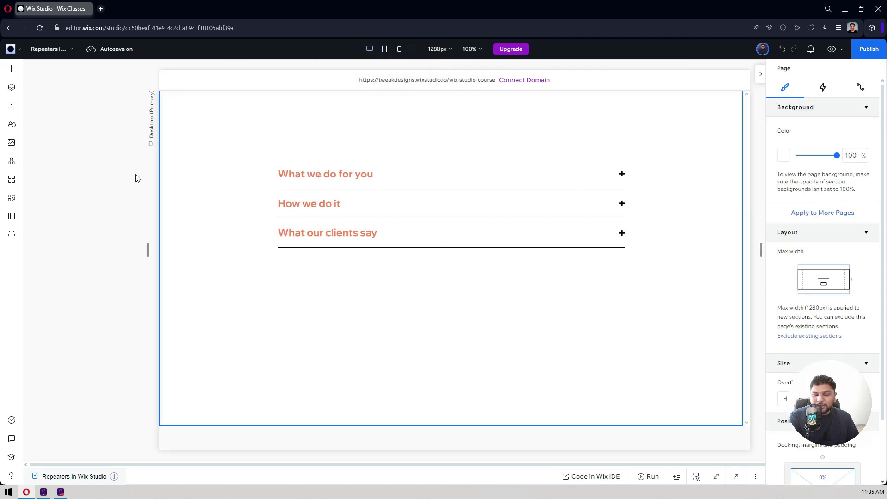